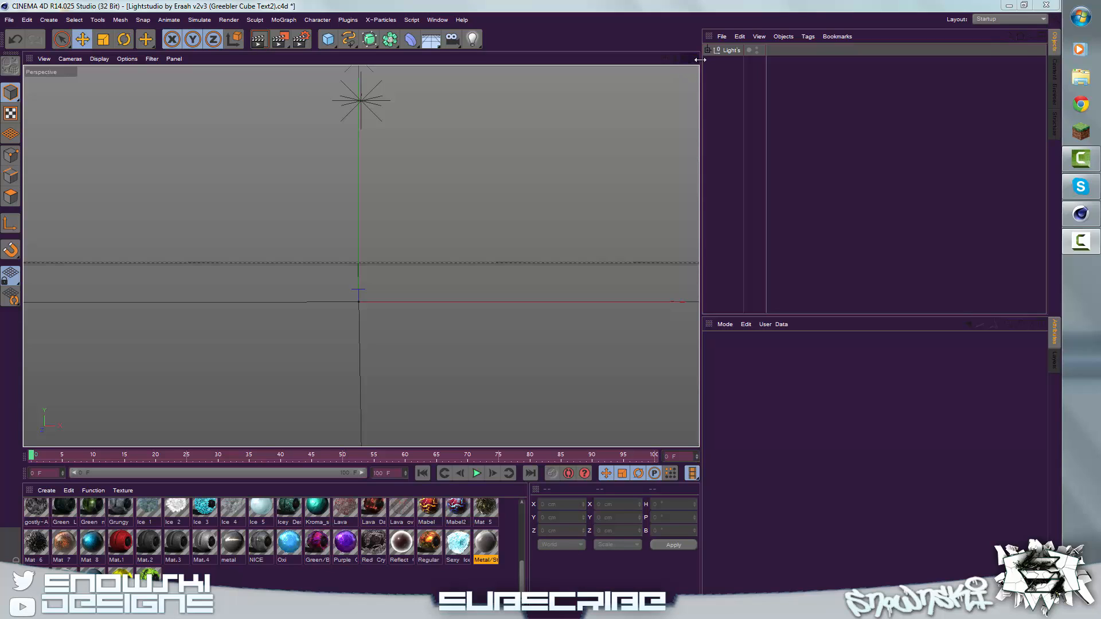
Step: View the finished GentlyCover image from the Rendered folder in Cinema 4D Projects, and close it
left_click(737, 86)
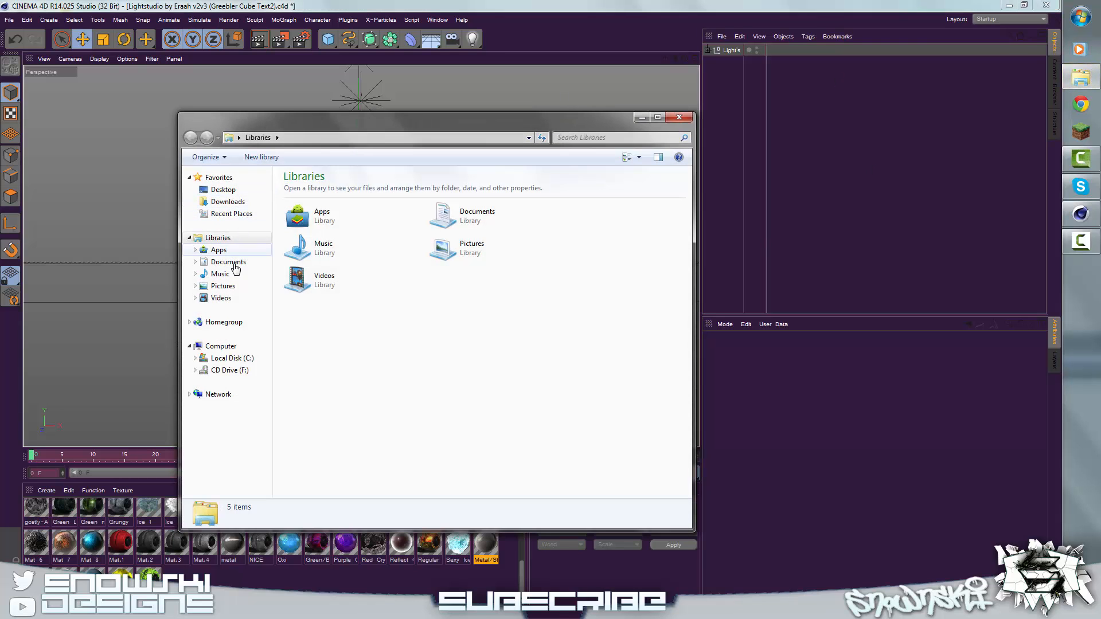
left_click(243, 203)
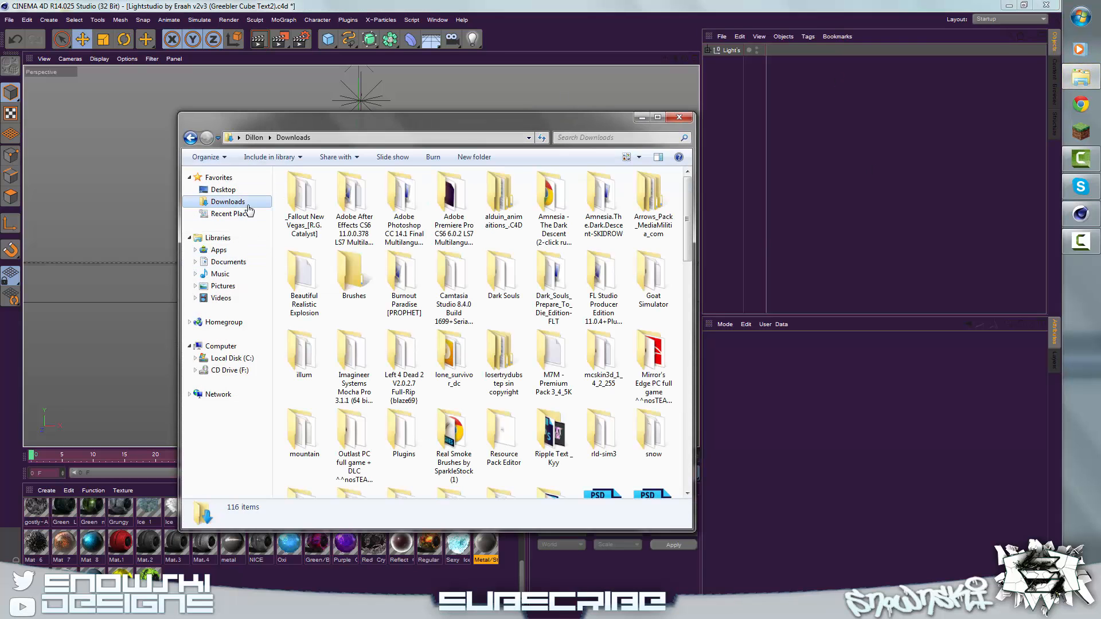
left_click(228, 262)
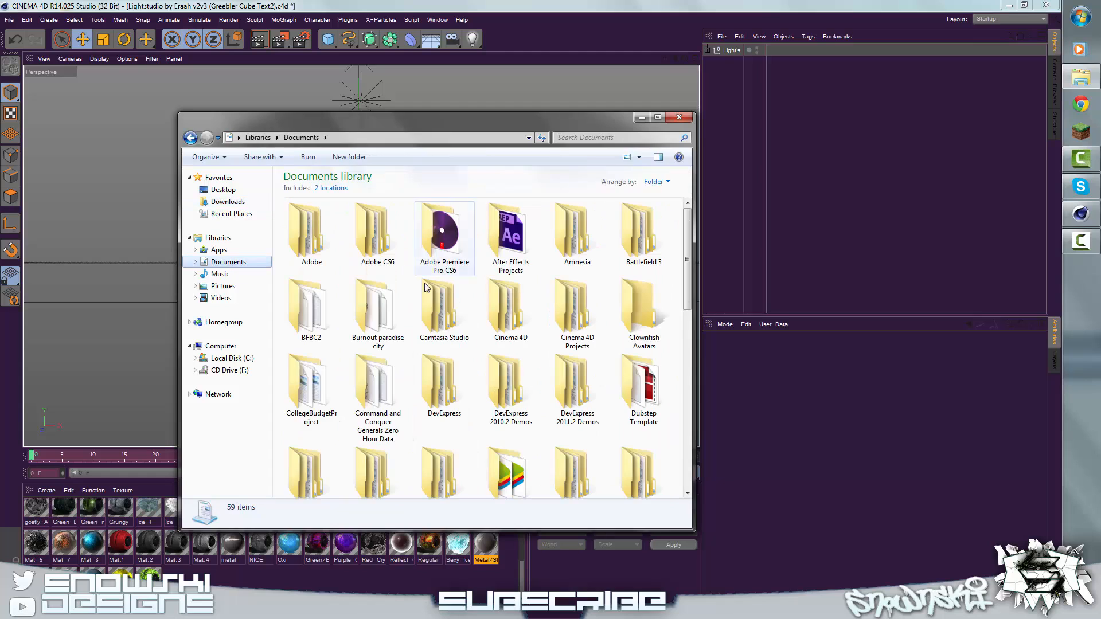
double_click(581, 318)
double_click(649, 235)
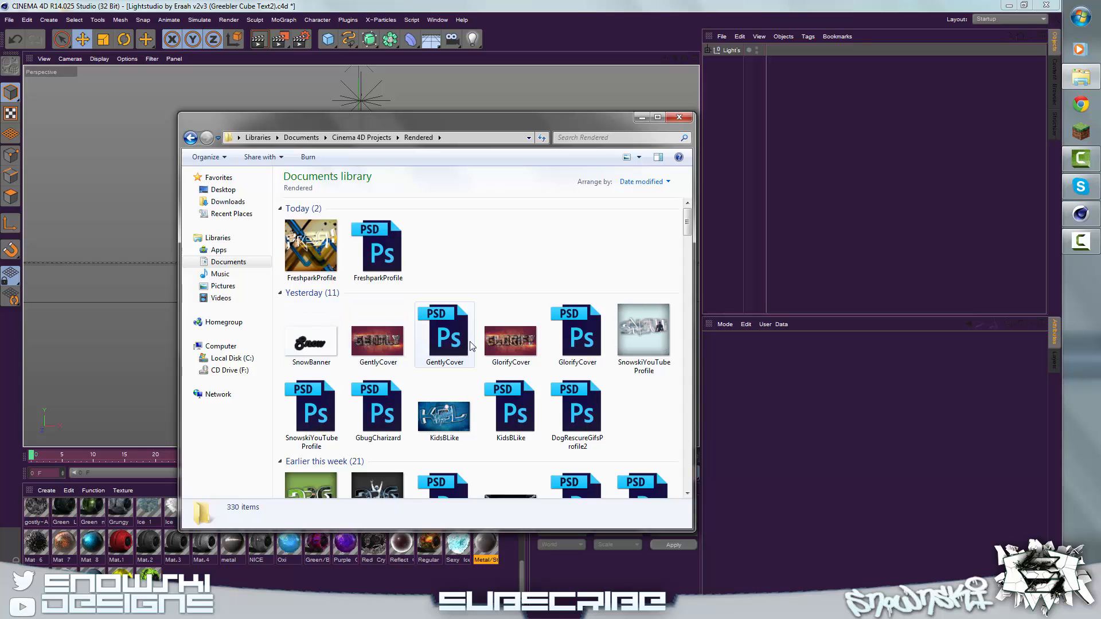
left_click(392, 334)
double_click(394, 331)
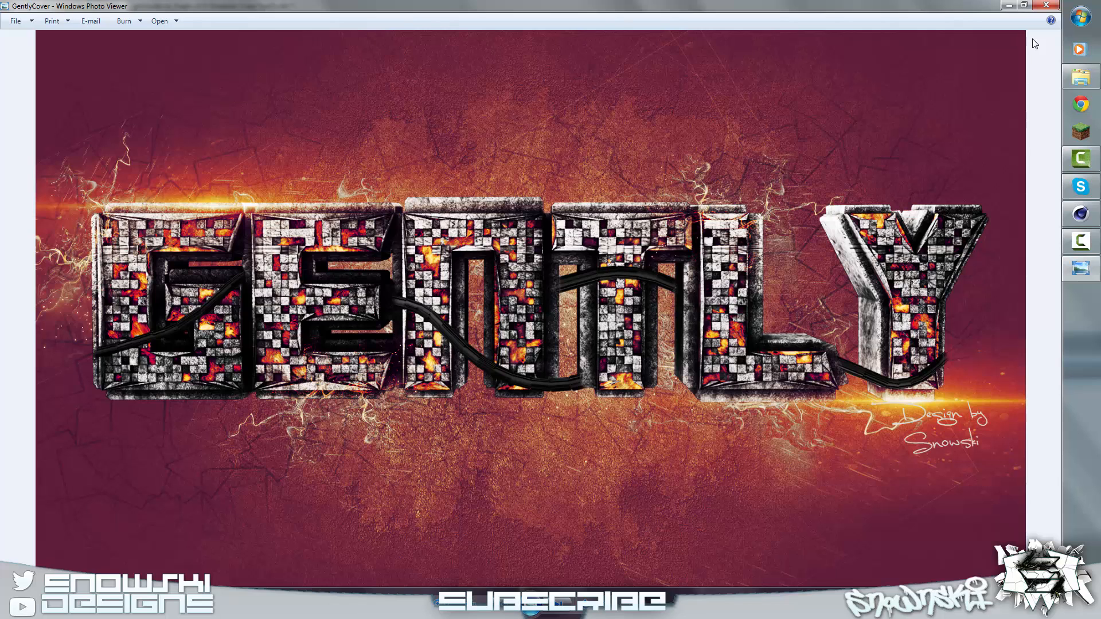
left_click(1045, 7)
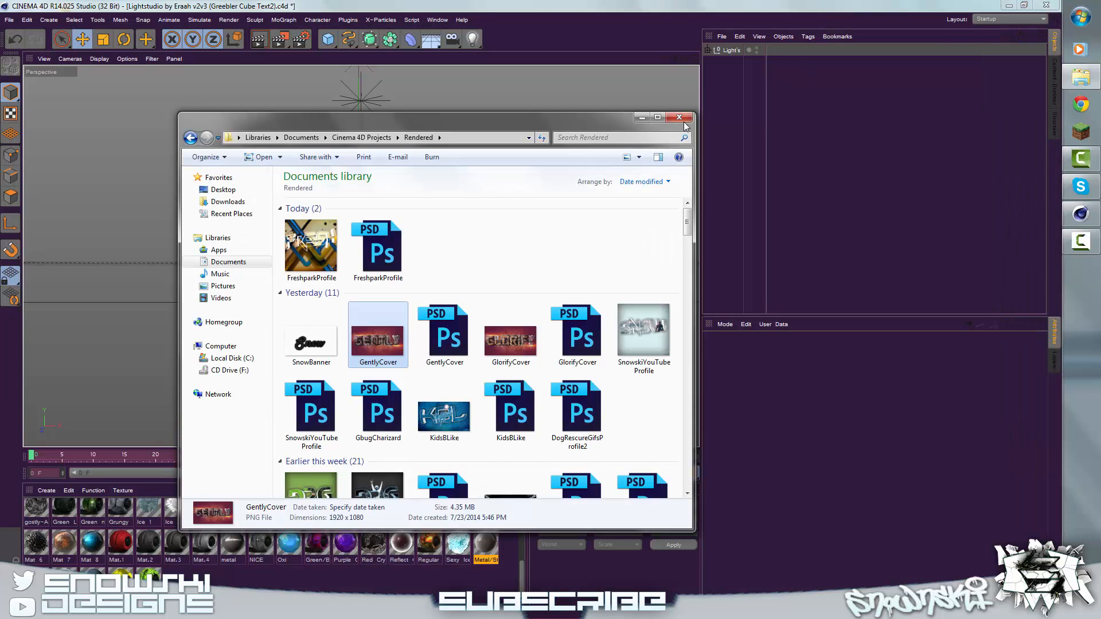
left_click(738, 62)
Step: Add a MoText object to the scene and set its depth to 60 cm
left_click(284, 20)
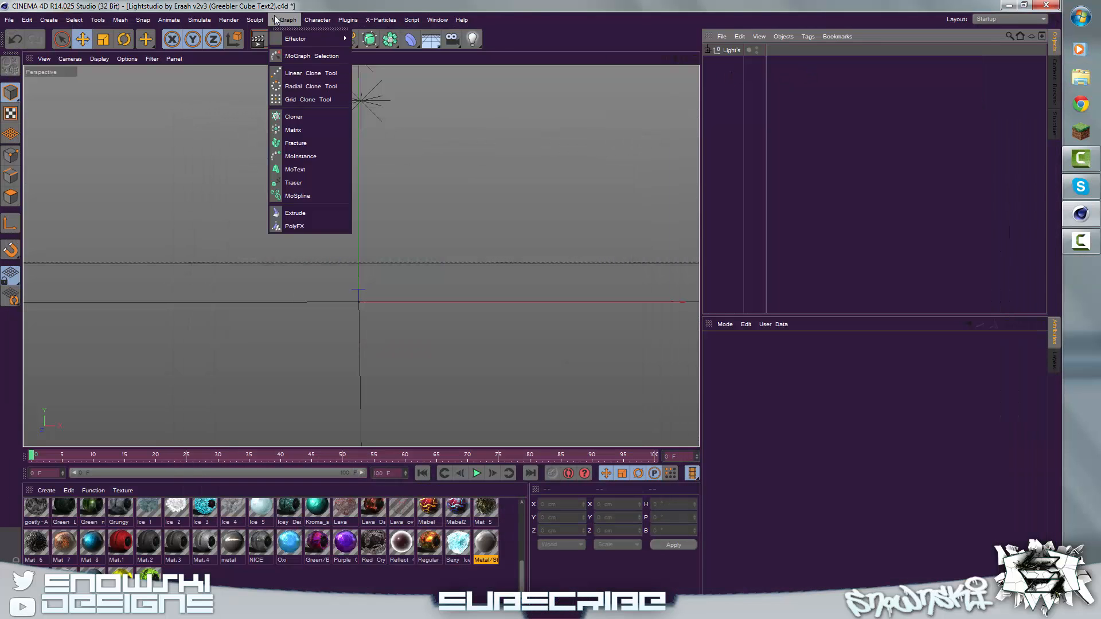
left_click(293, 170)
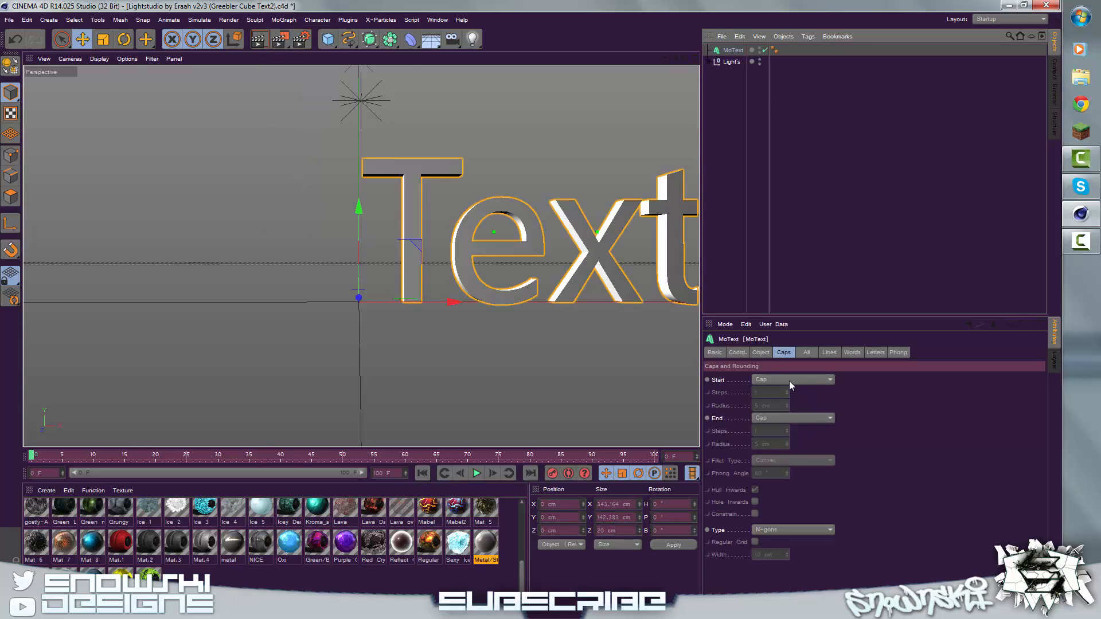
left_click(759, 352)
left_click_drag(766, 381, 735, 384)
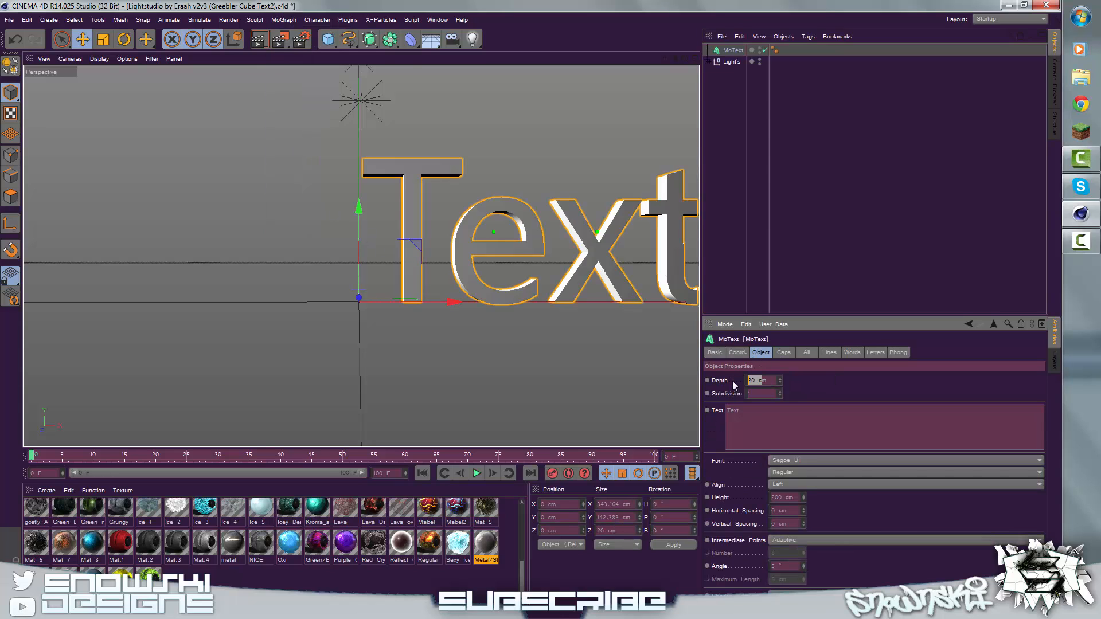
type("50")
left_click(728, 239)
left_click(733, 50)
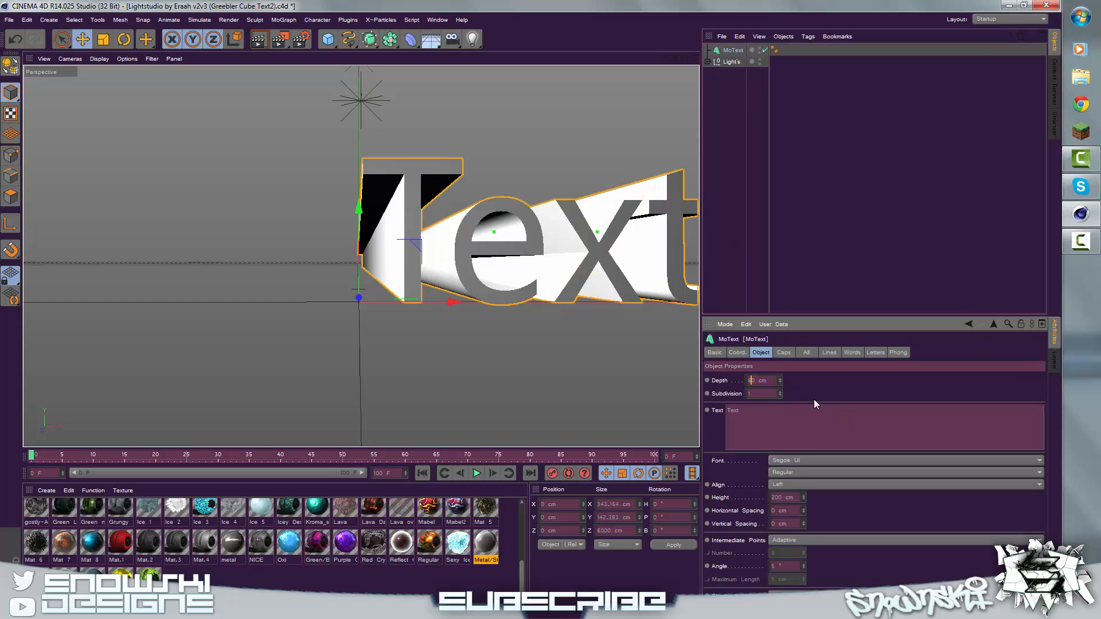
key("Return")
Step: Change the MoText font to Metal Lord
left_click(807, 460)
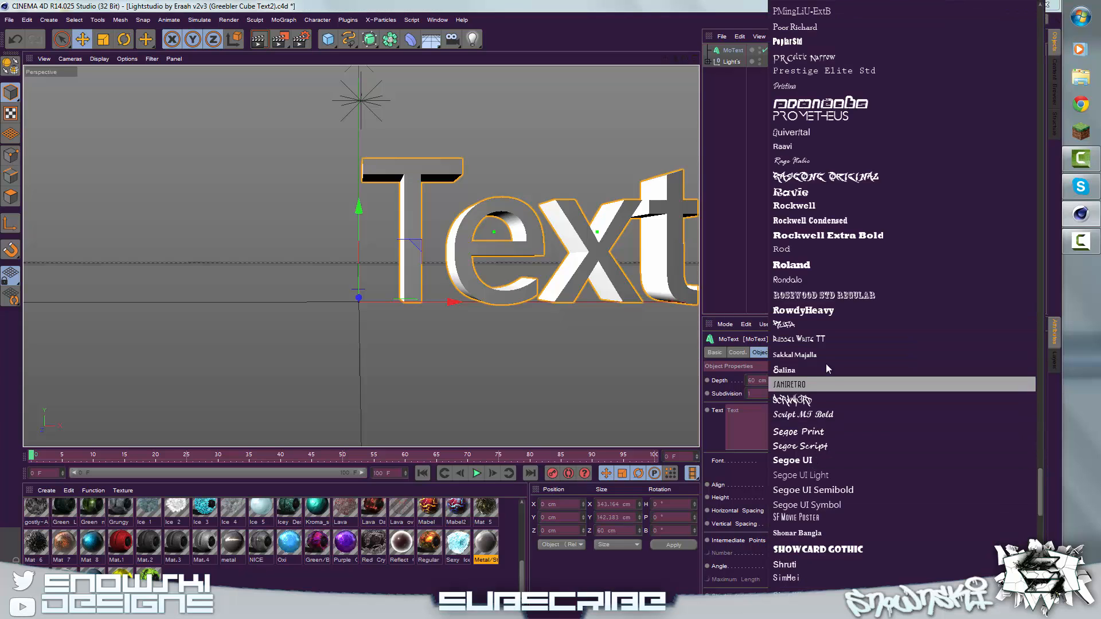
scroll(829, 369, "up", 15)
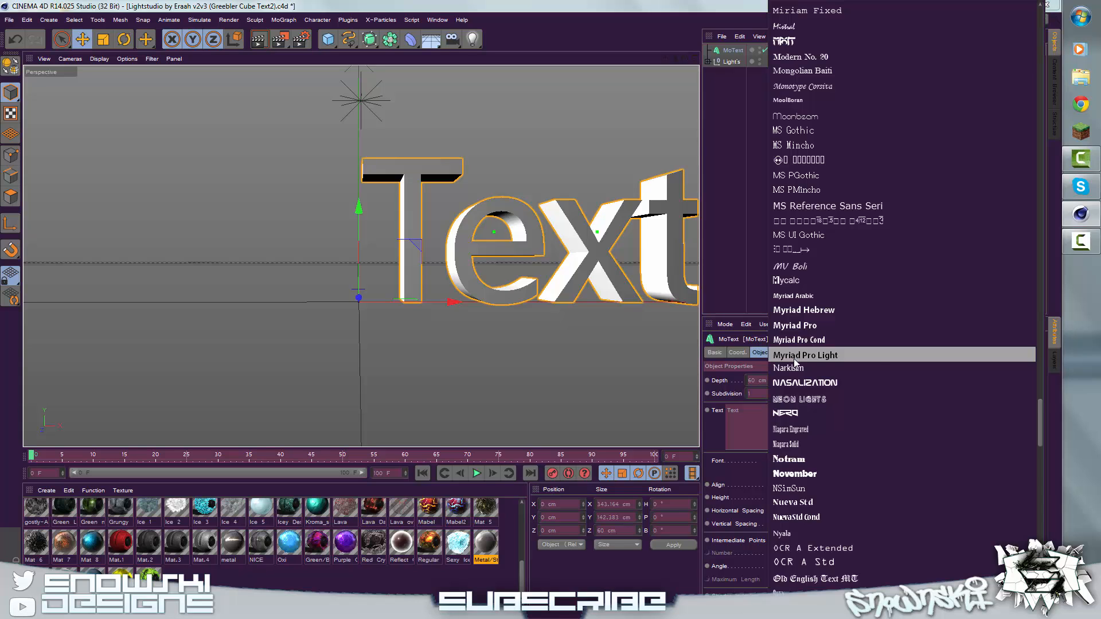
scroll(793, 359, "up", 9)
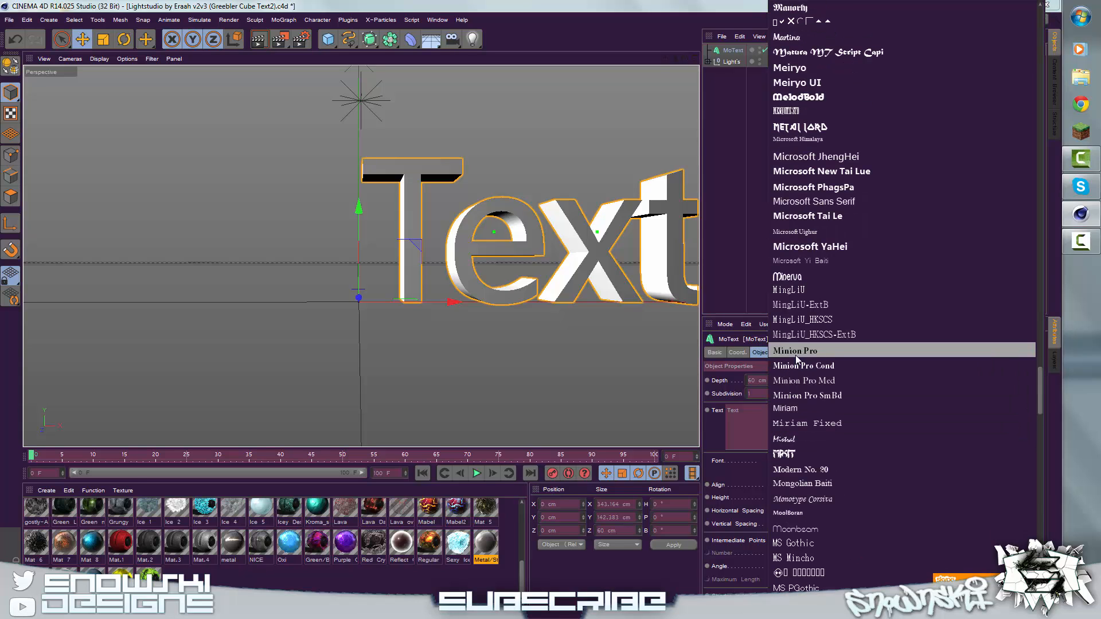
scroll(811, 340, "up", 2)
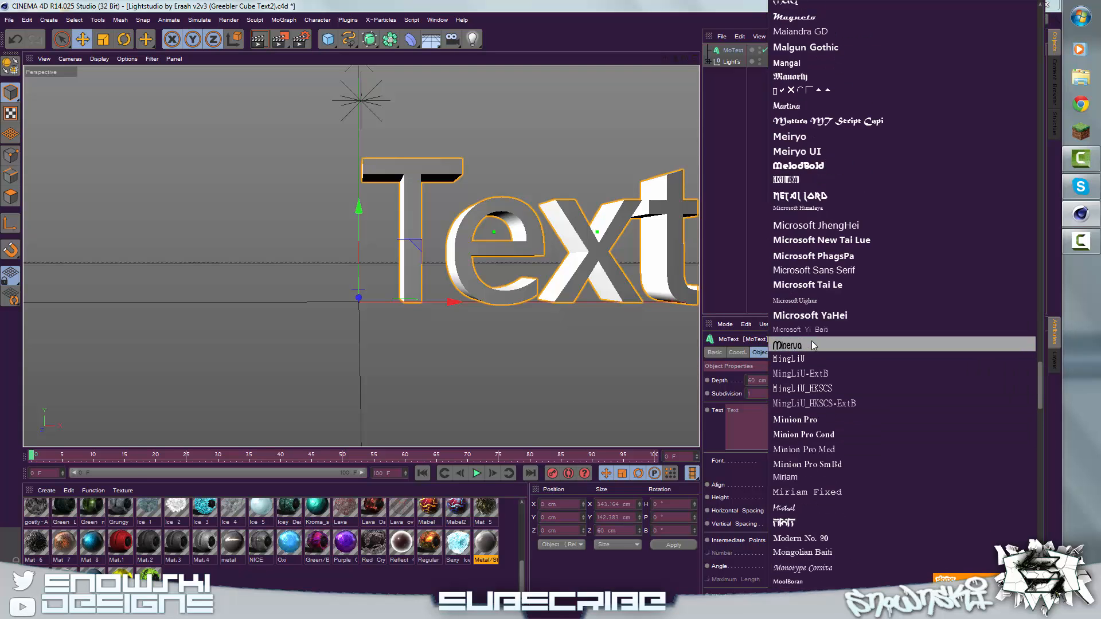
left_click(791, 198)
Step: Set the MoText alignment to Middle so the word is centred on the origin
left_click(770, 486)
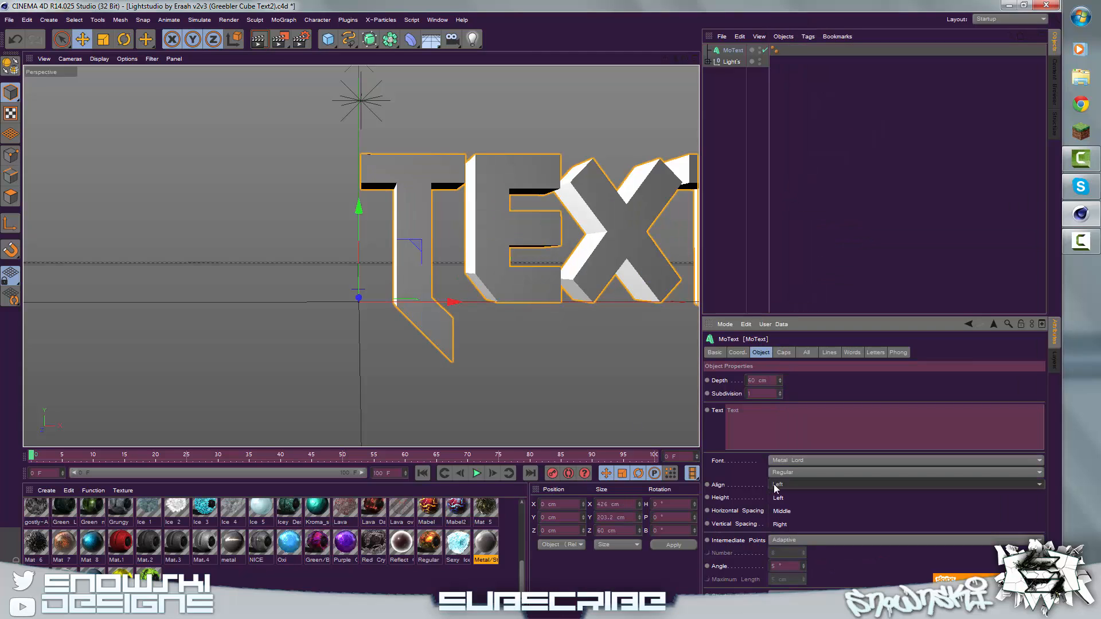
left_click(785, 523)
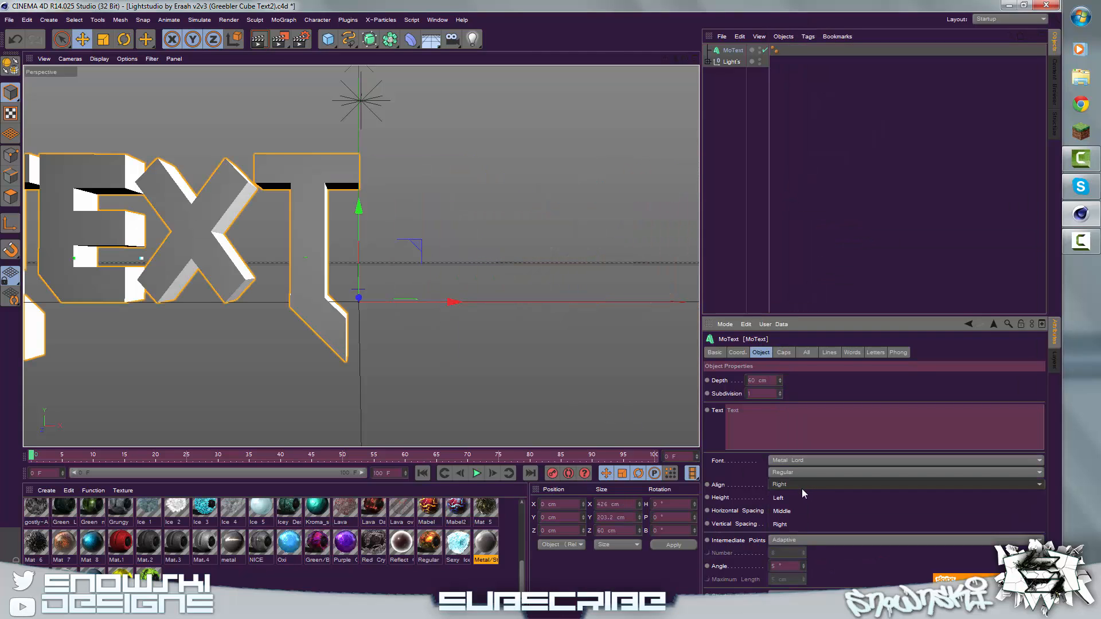
left_click(785, 484)
left_click(792, 510)
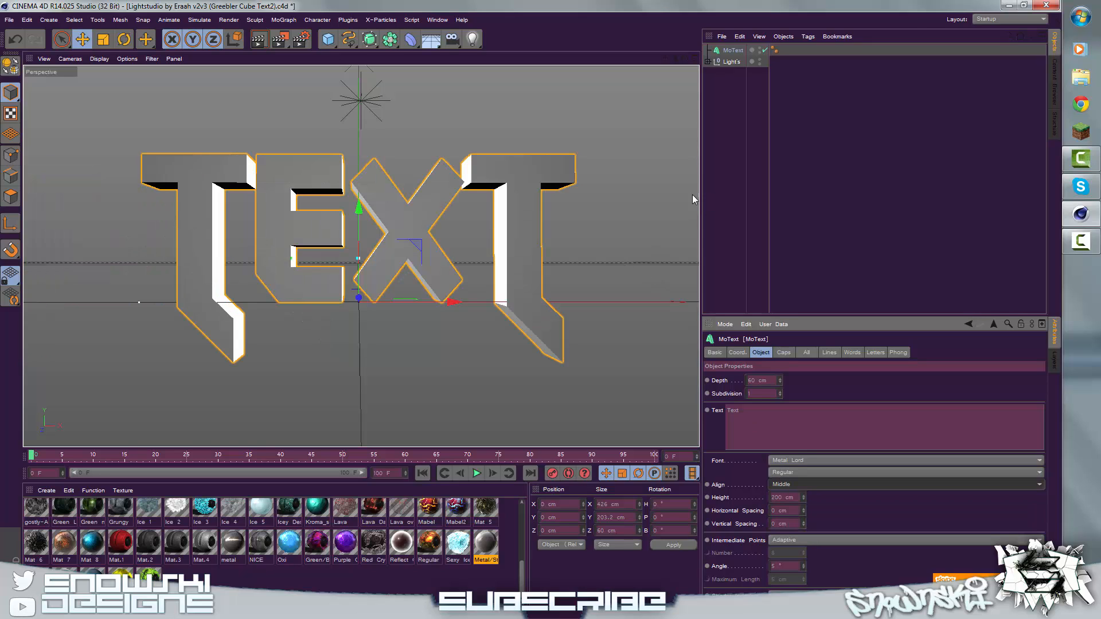
Step: Duplicate the MoText object in the scene
left_click(735, 101)
left_click(734, 51)
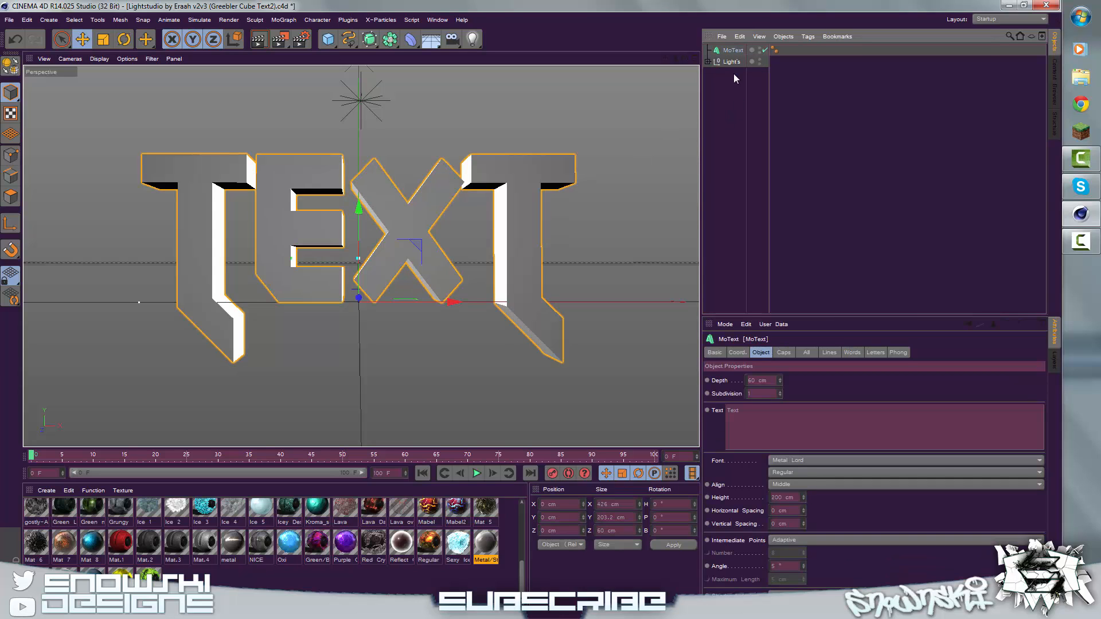
left_click(730, 92)
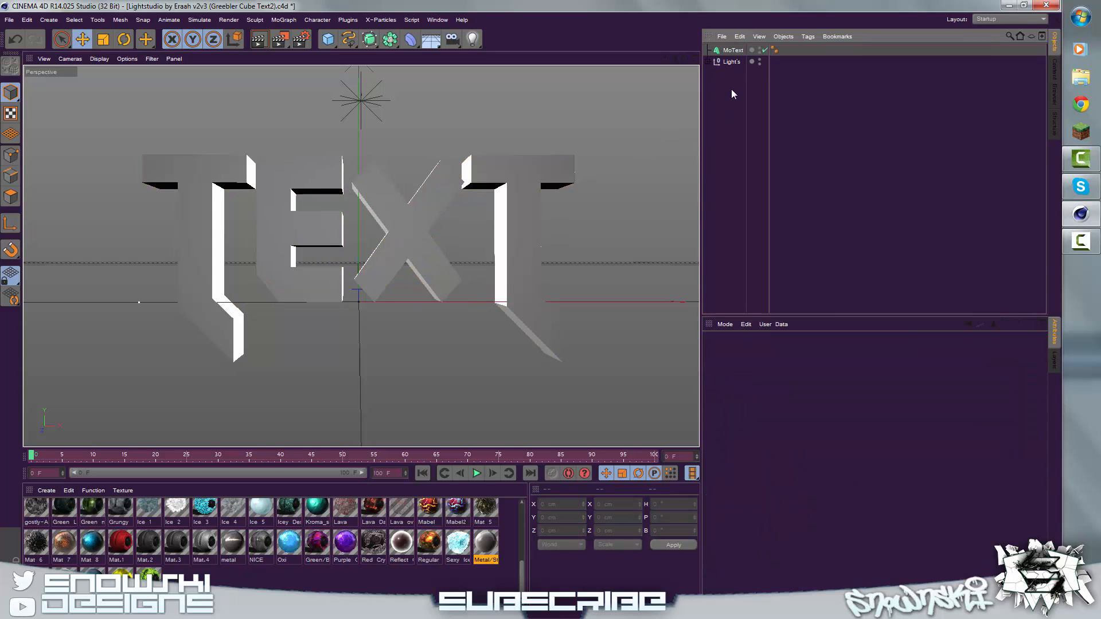
left_click(728, 50)
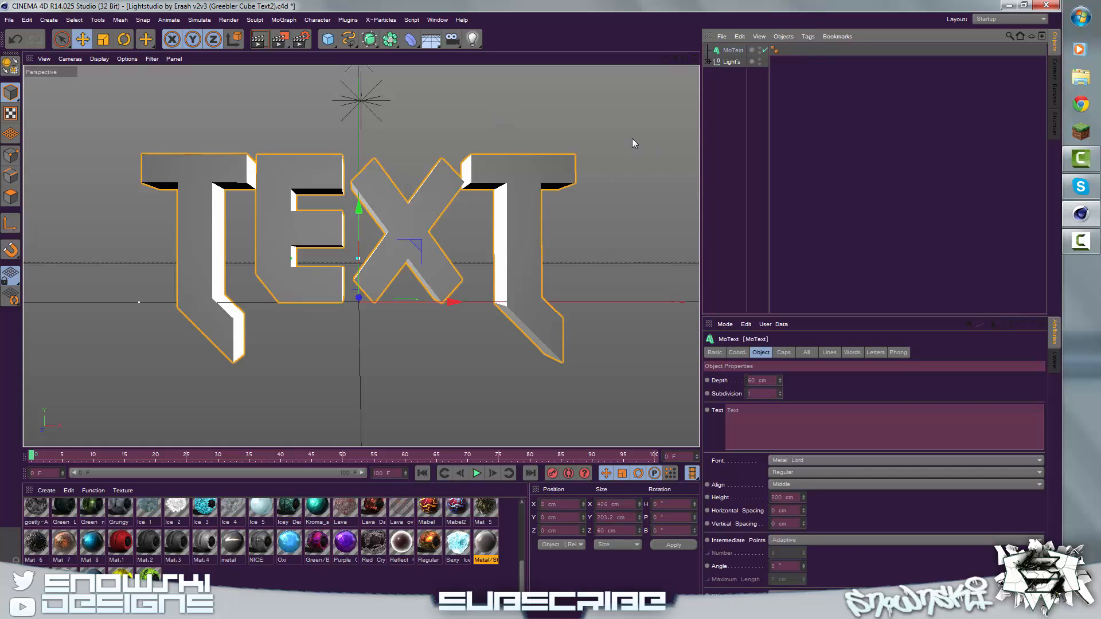
key("ctrl+c")
key("ctrl+v")
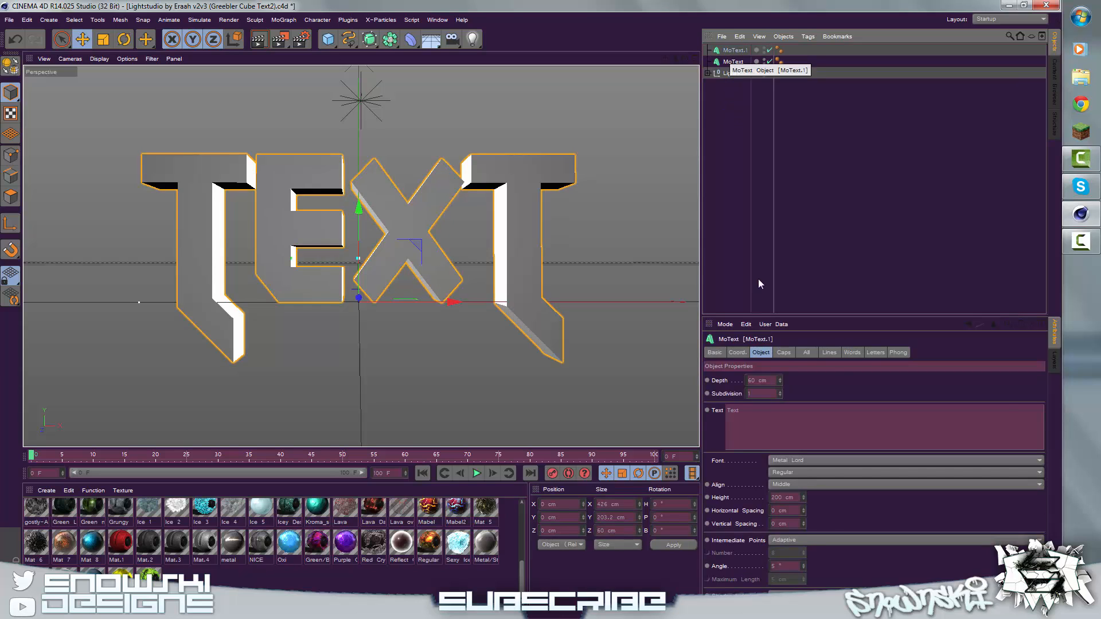
Step: Set the duplicate text's cap type to Quadrangles and enable a regular grid with a width of 8 cm
left_click(783, 353)
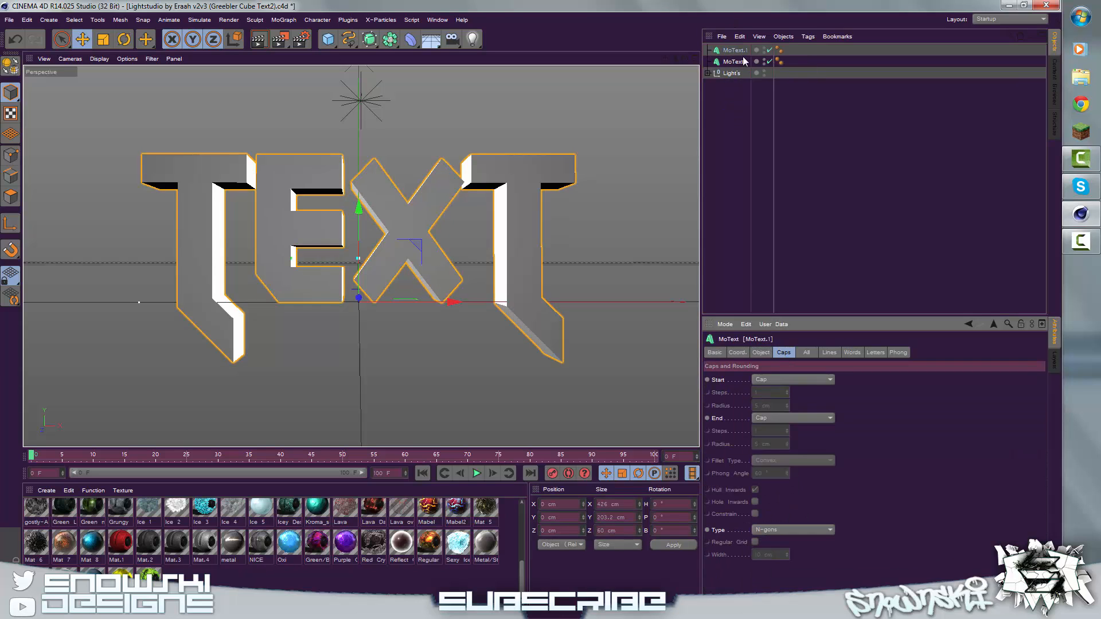
left_click(772, 530)
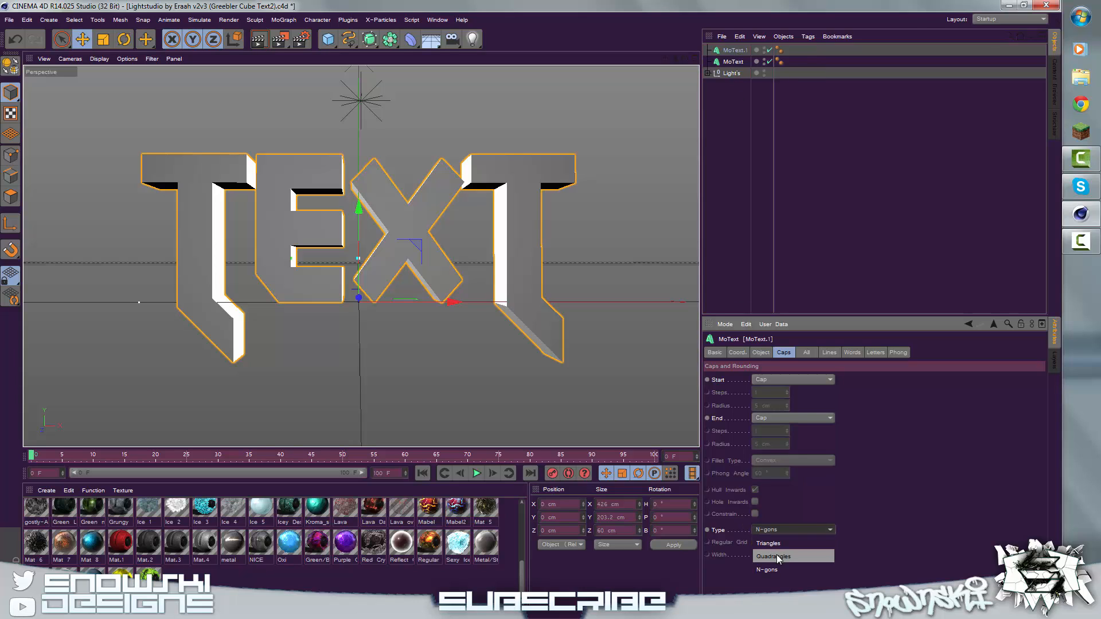
left_click(778, 557)
left_click(754, 542)
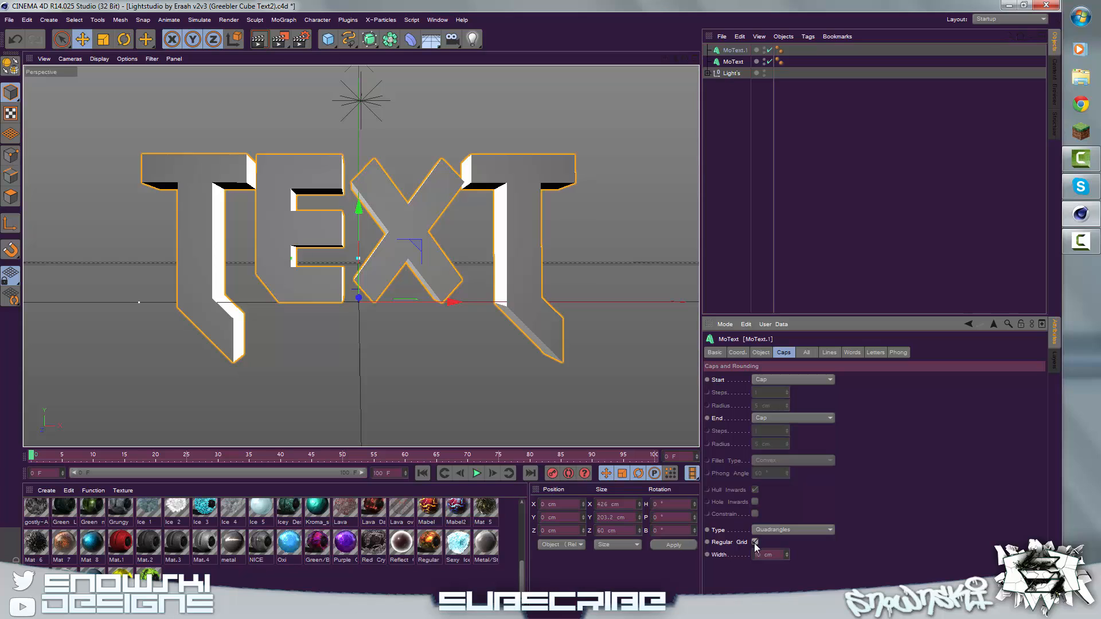
left_click(767, 555)
type("8 cm")
left_click(732, 116)
left_click(741, 53)
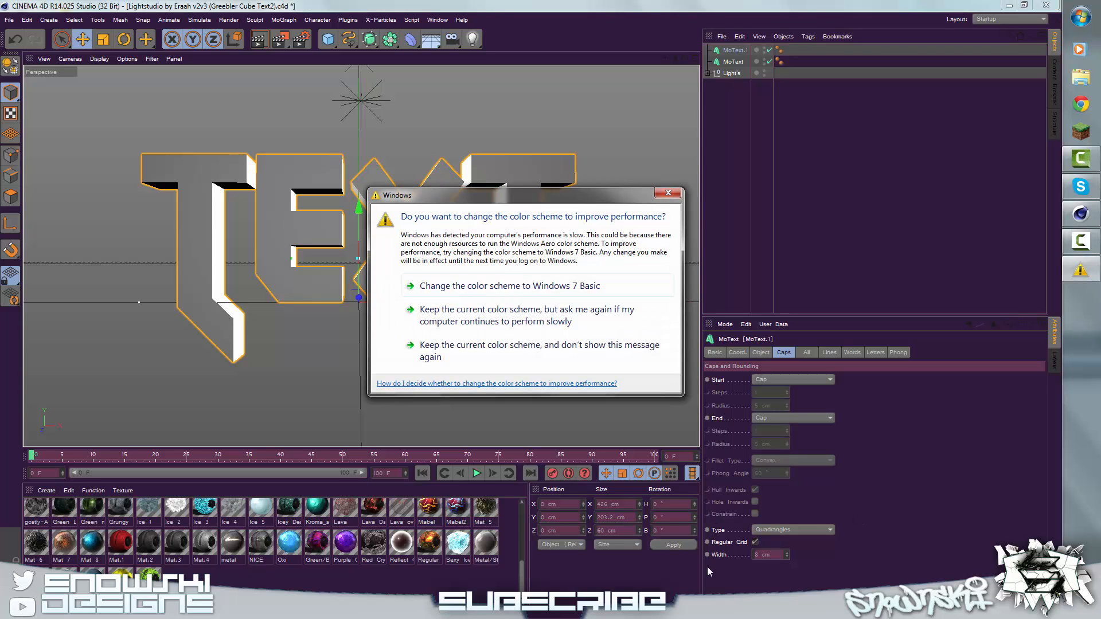
left_click(668, 194)
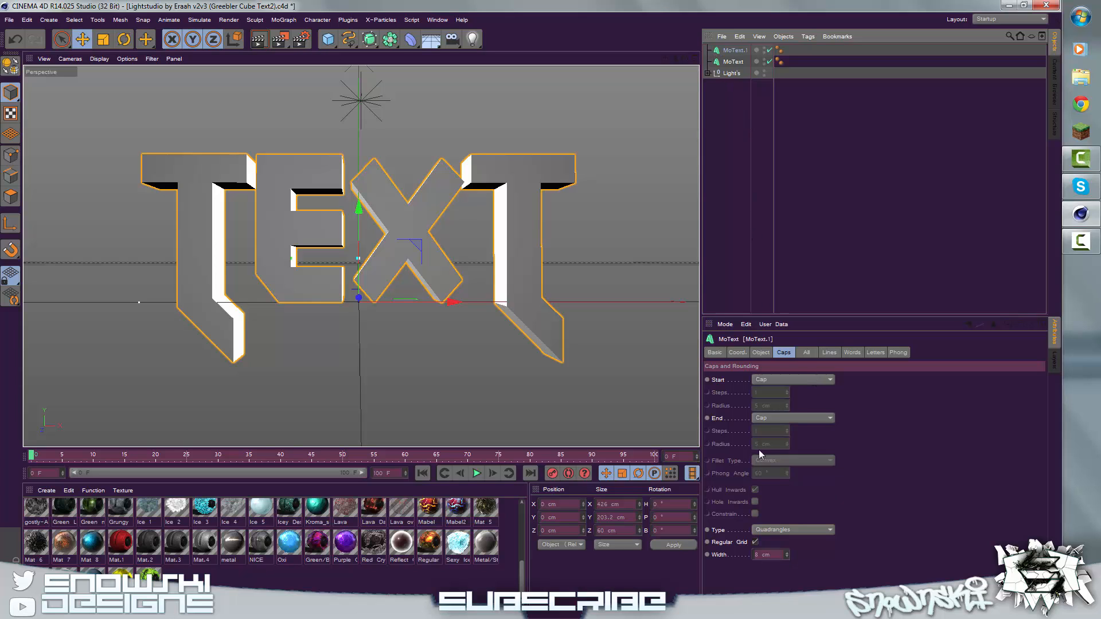
Step: Add a Greebler object and make the duplicate MoText its child
left_click(347, 19)
mouse_move(396, 56)
left_click(473, 60)
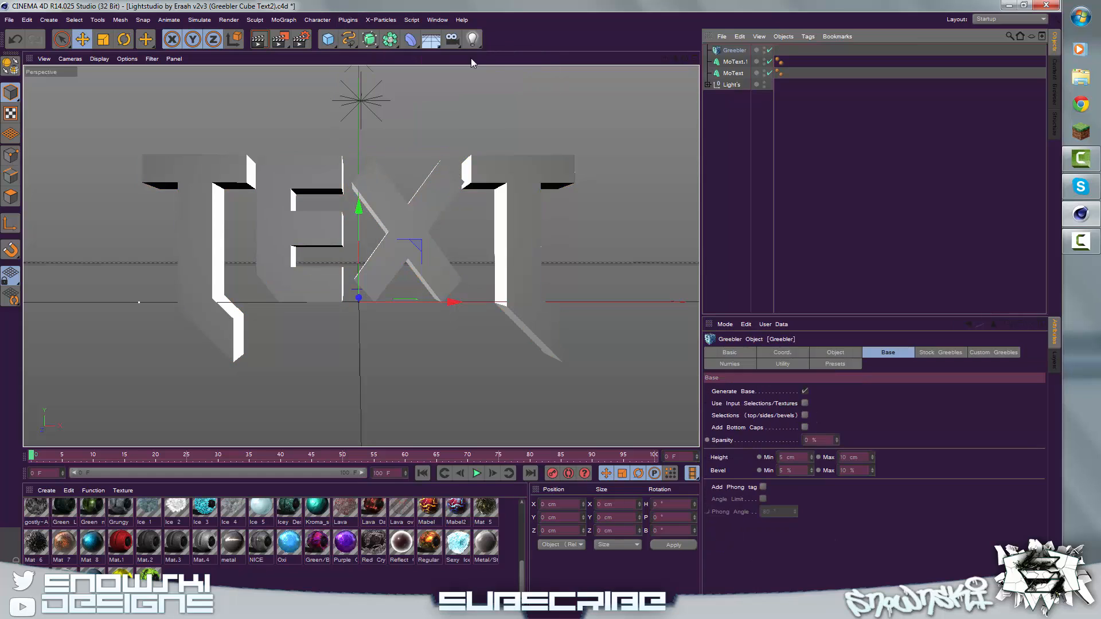
left_click_drag(730, 52, 734, 51)
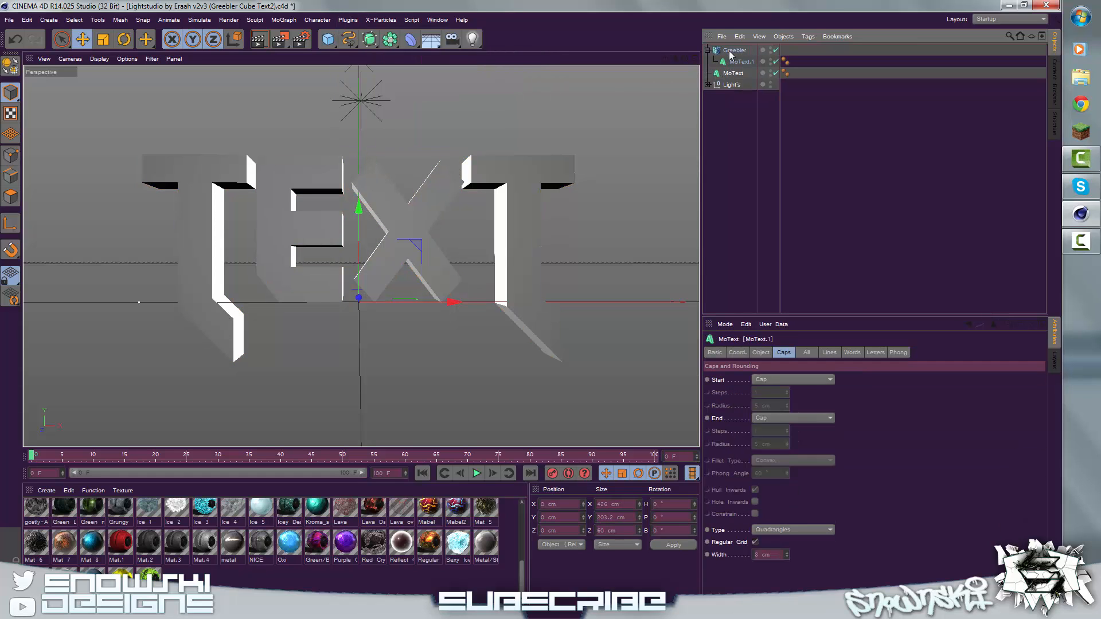
left_click(738, 110)
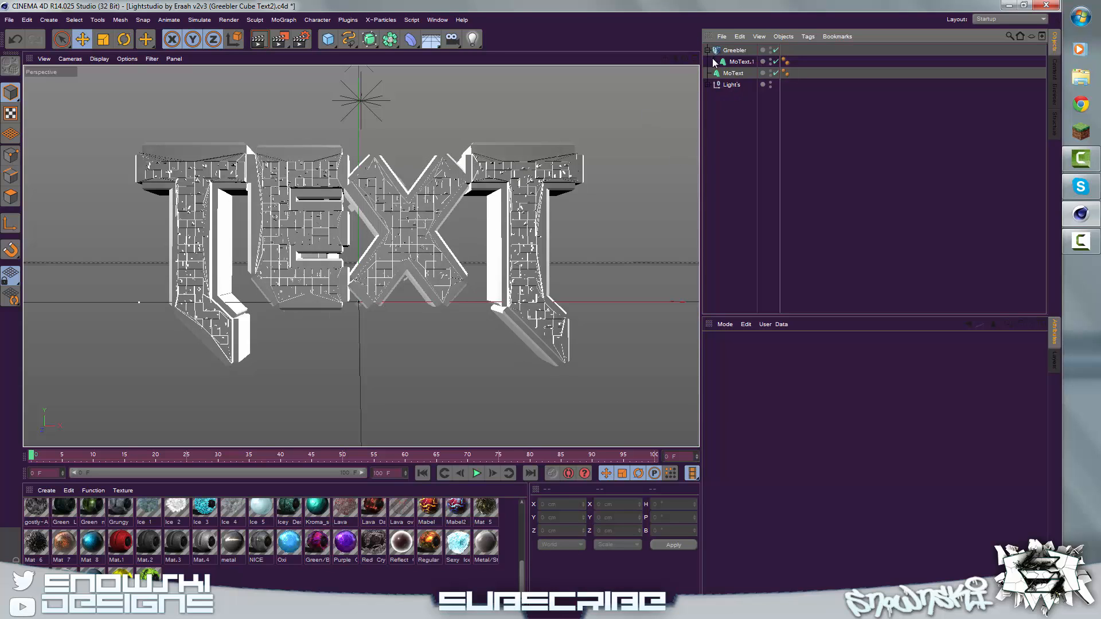
Step: Turn off the generation of stock greebles on the Greebler object
left_click(744, 49)
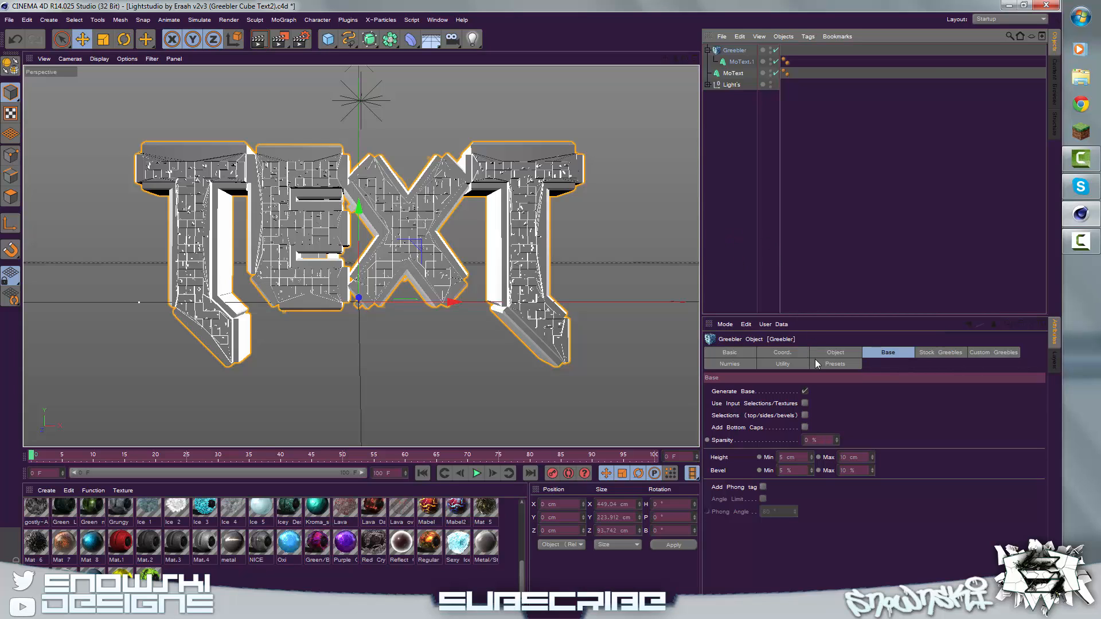
left_click(927, 353)
left_click(771, 391)
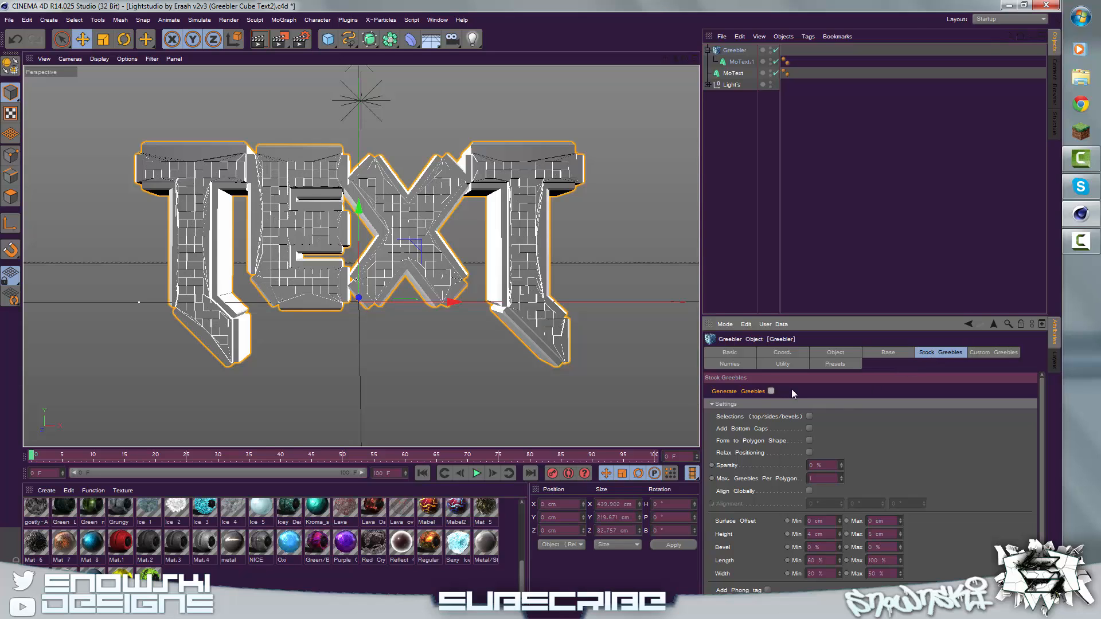
Step: Set the Greebler base bevel to a minimum of 3% and a maximum of 7%
left_click(877, 353)
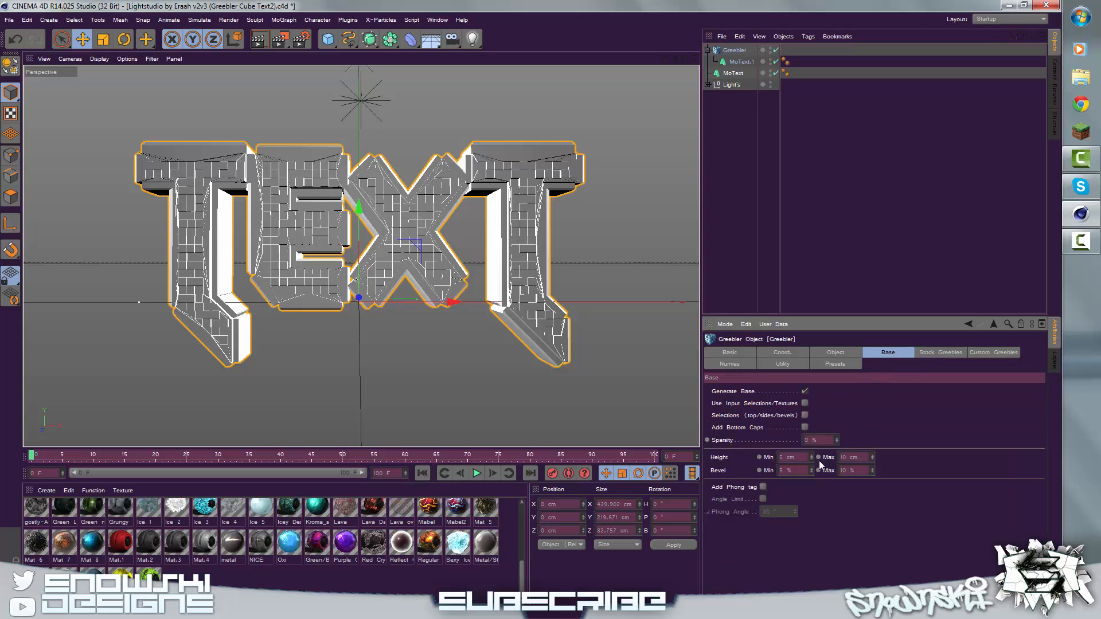
double_click(798, 470)
type("3")
key("Return")
double_click(852, 470)
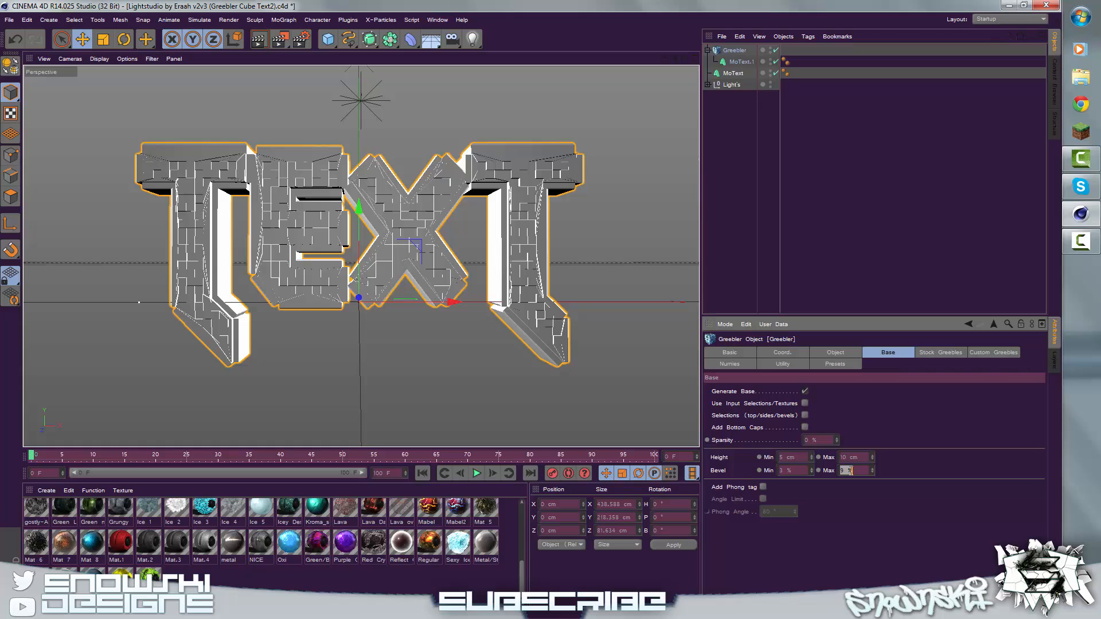
type("8")
key("Return")
double_click(852, 470)
type("7")
key("Return")
Step: Set the Greebler base height to a minimum of 7 cm and a maximum of 13 cm
double_click(795, 457)
type("3")
key("Return")
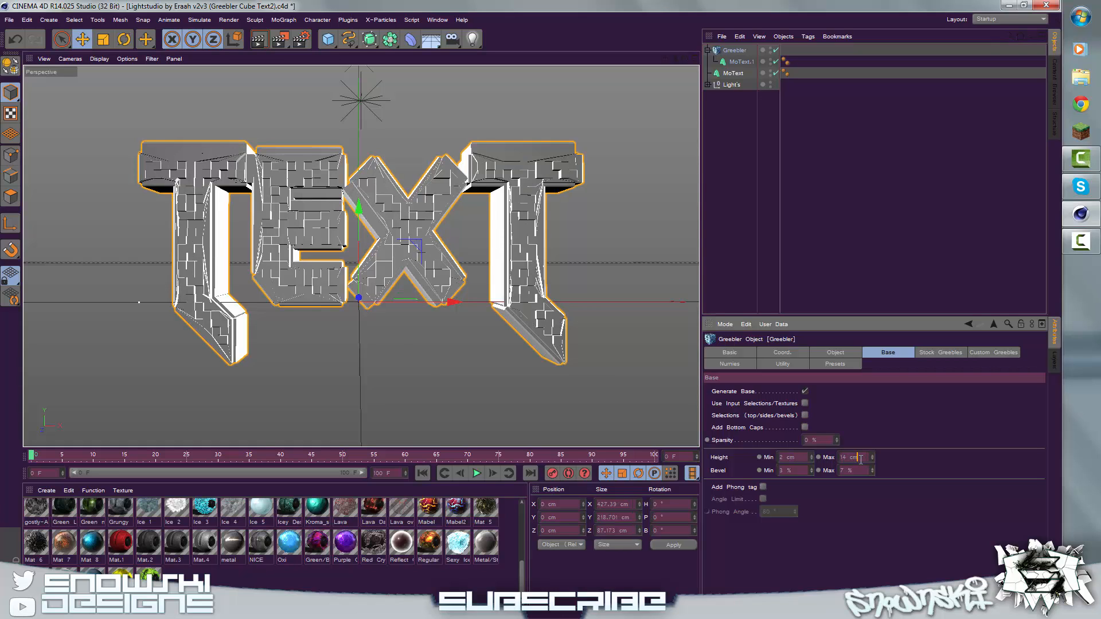
scroll(860, 459, "up", 1)
left_click(796, 457)
scroll(795, 457, "up", 9)
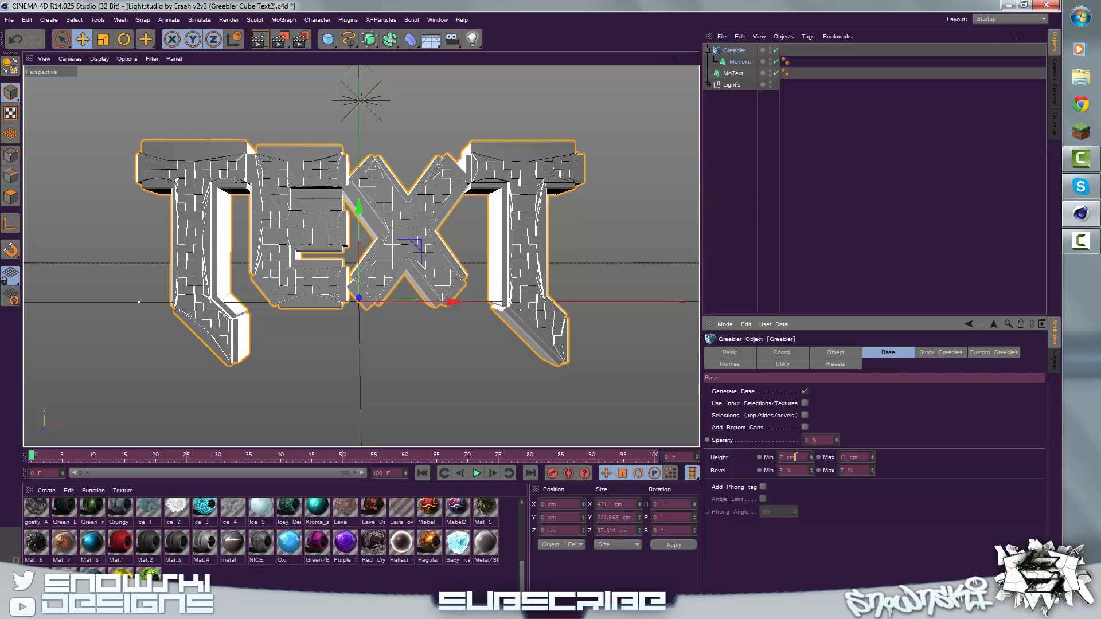
Step: Set the Greebler base height to a minimum of 8 cm and a maximum of 15 cm, and deselect the object
scroll(795, 457, "down", 1)
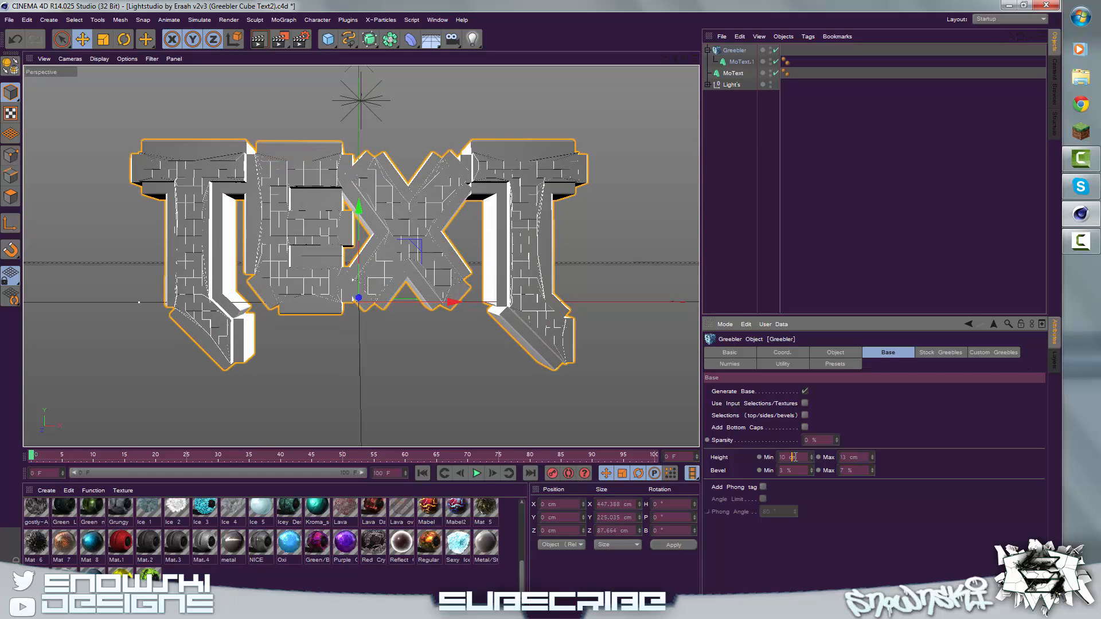
left_click(864, 457)
scroll(864, 457, "down", 2)
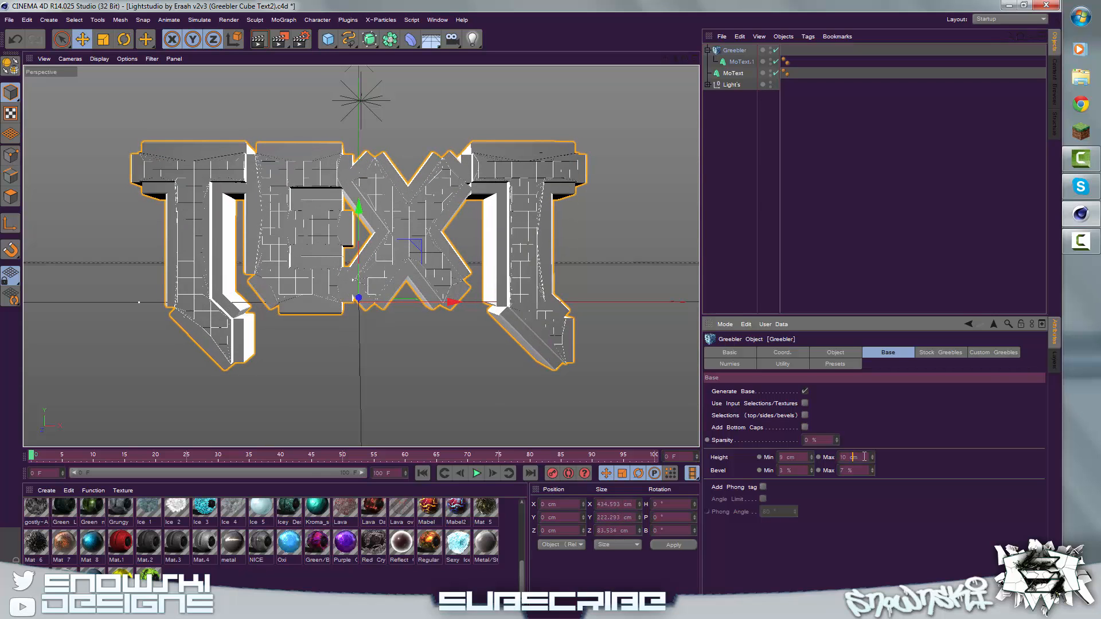
scroll(864, 457, "up", 6)
scroll(864, 457, "down", 1)
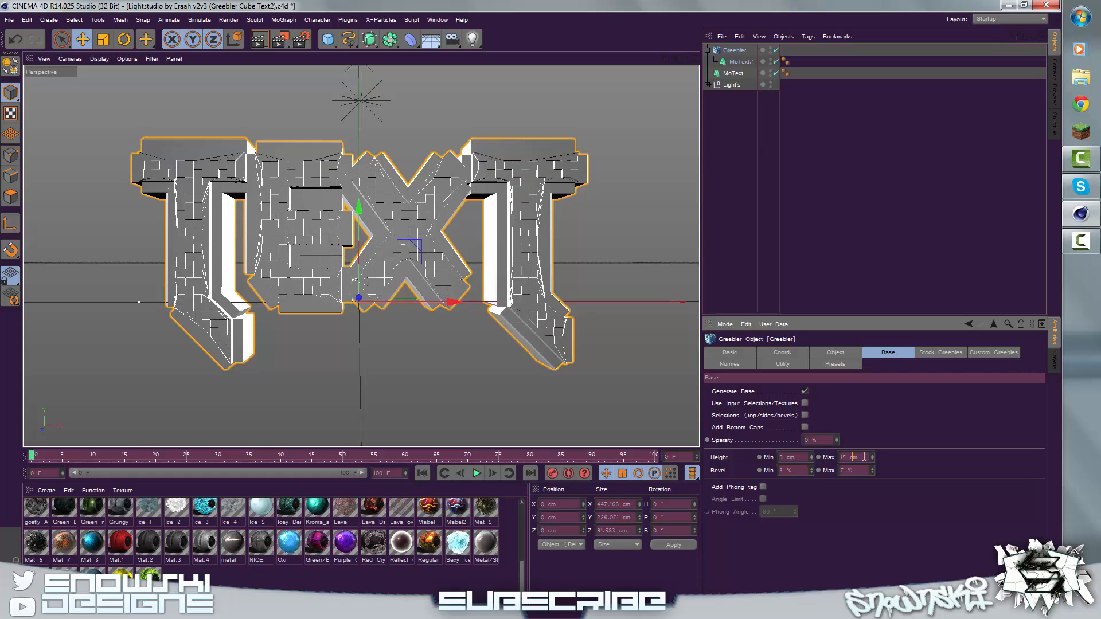
left_click(740, 146)
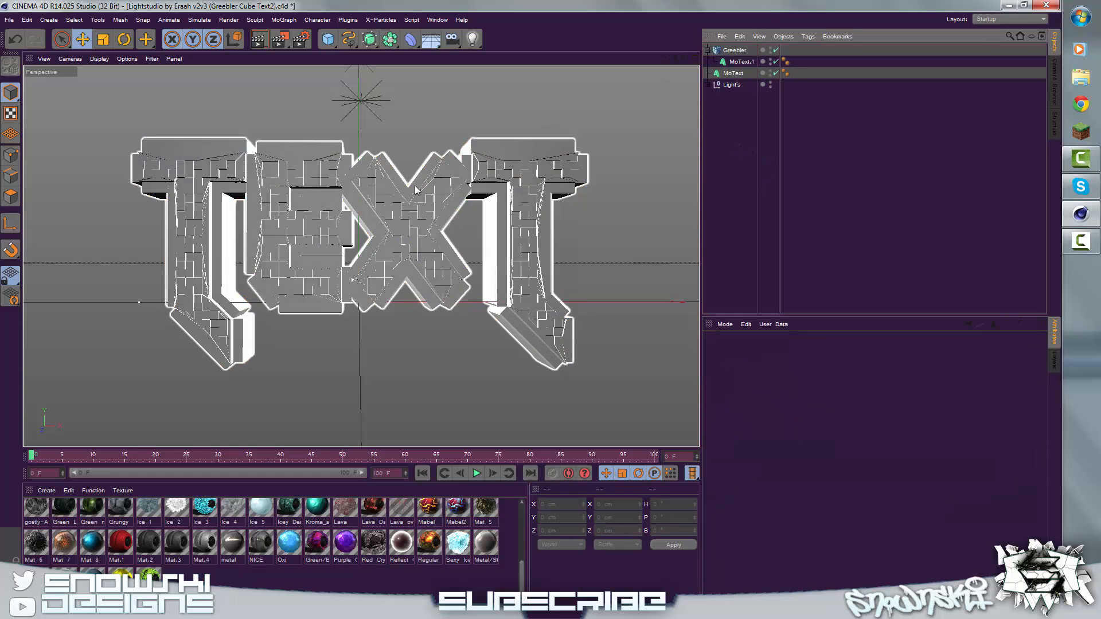
left_click(172, 259)
left_click(376, 261)
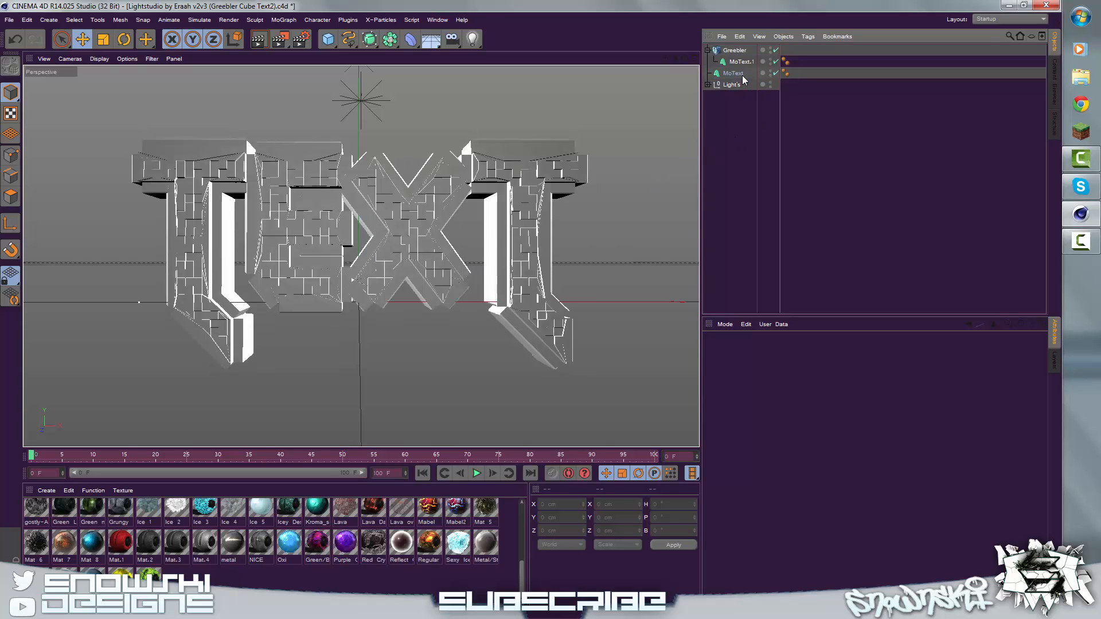
Step: Apply the Regular Lava material to the original MoText outside the Greebler and set its texture projection to Cubic
left_click(436, 549)
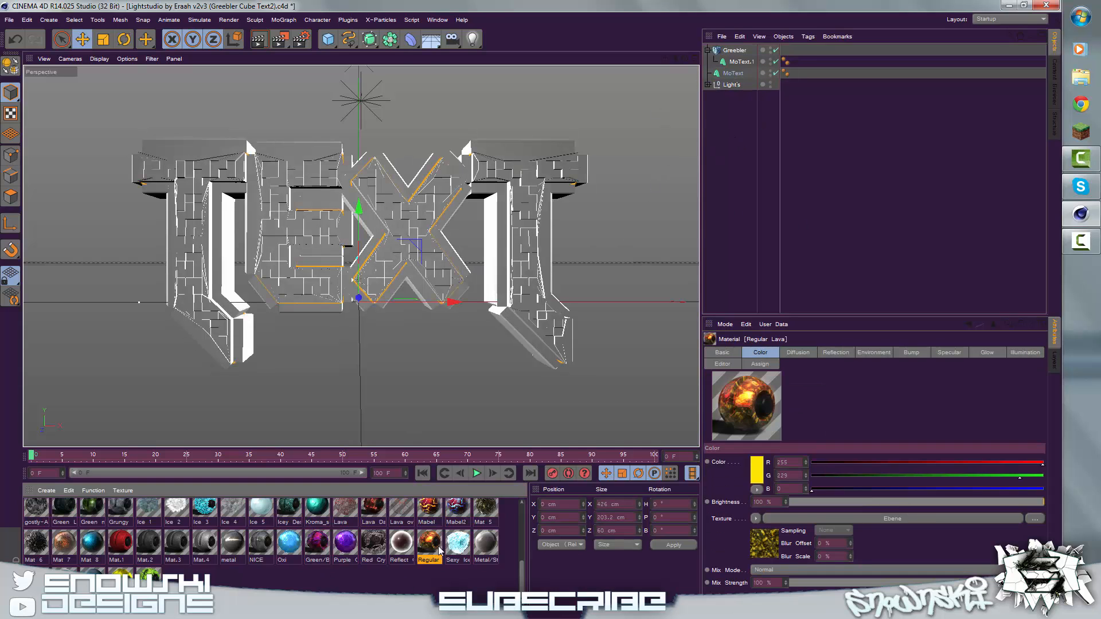
left_click_drag(436, 549, 727, 76)
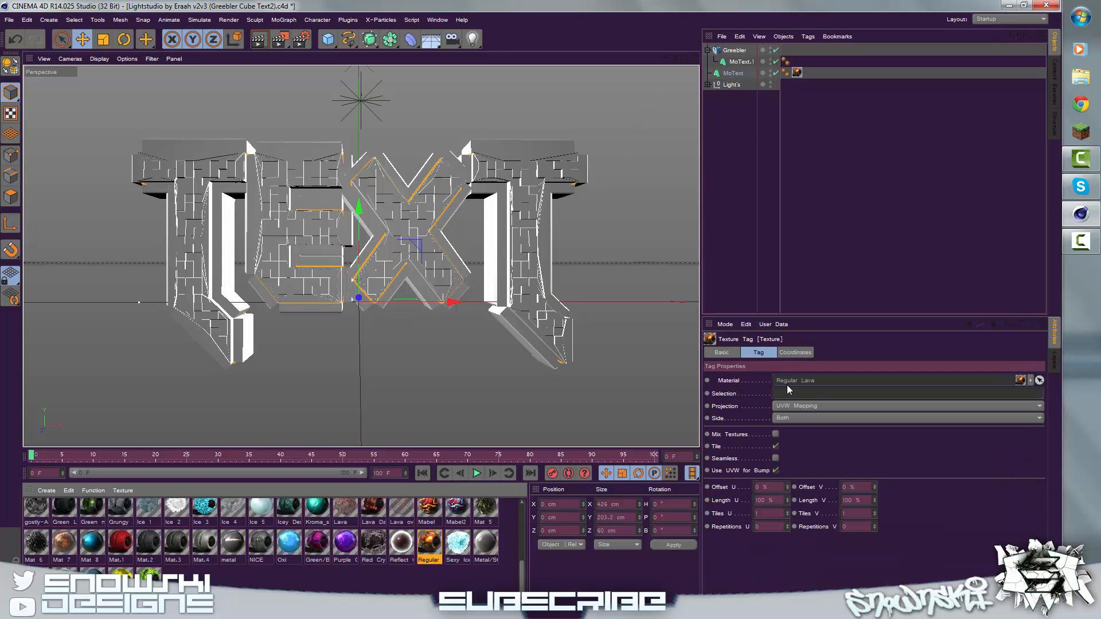
left_click(784, 404)
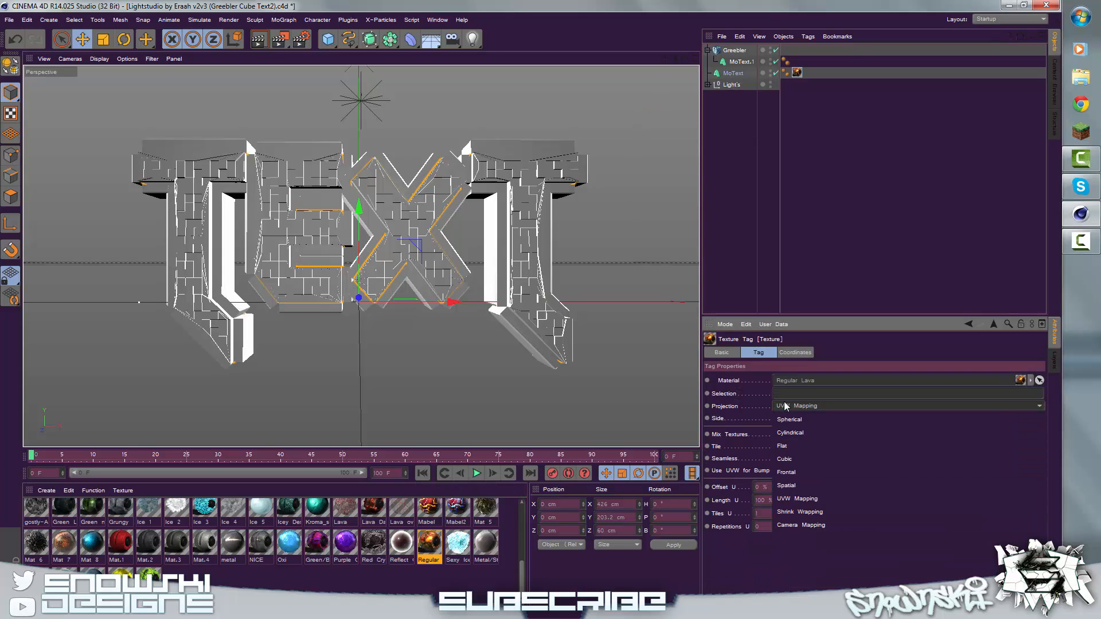
left_click(789, 458)
Step: Move the original lava-textured MoText forward along the Z axis to about -11 cm
left_click(735, 75)
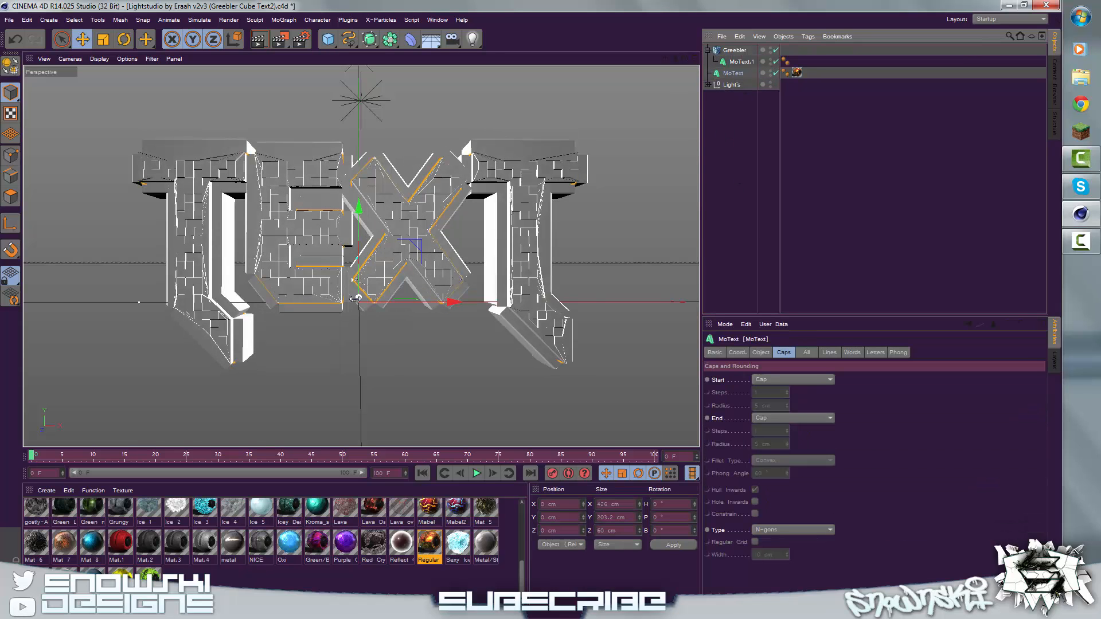
left_click_drag(358, 299, 353, 330)
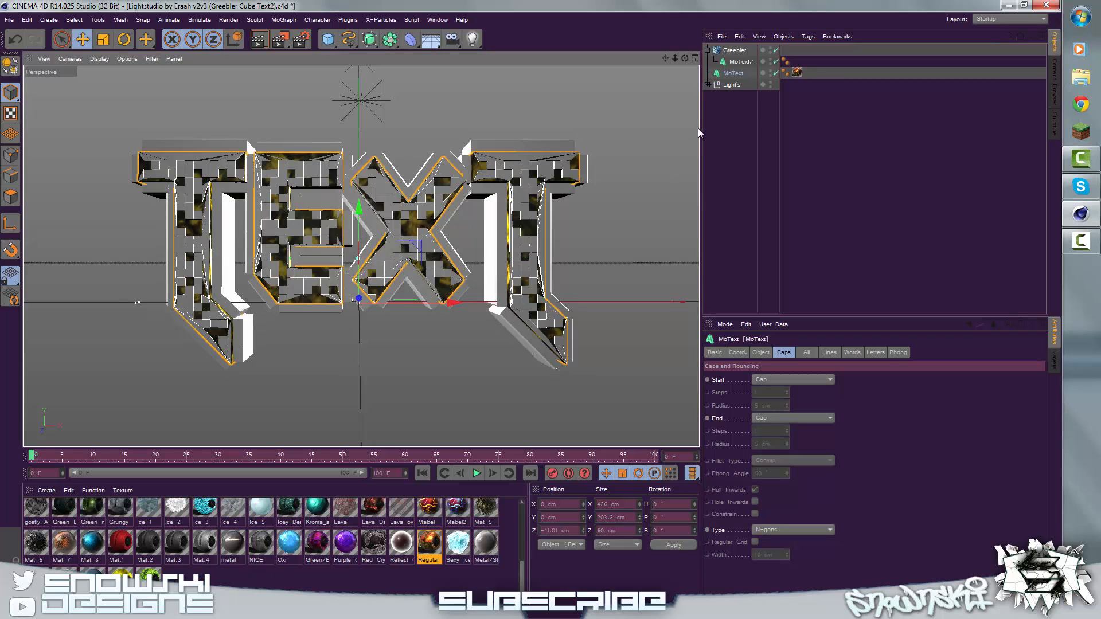
left_click(731, 112)
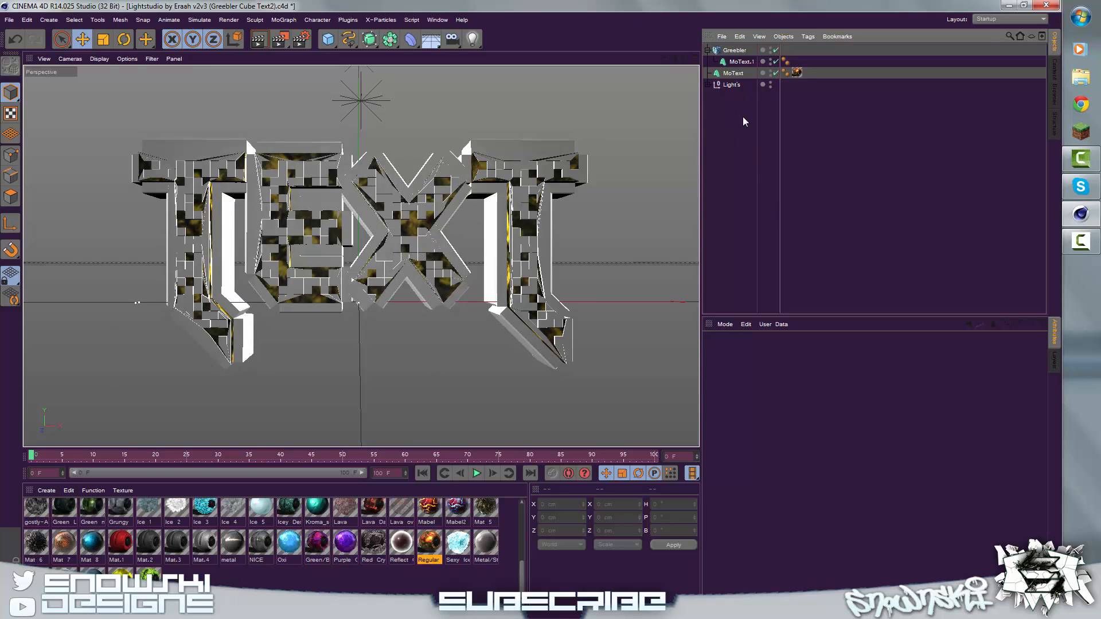
Step: Apply the dark Yumm material to the Greebler object and set its texture projection to Cubic
left_click(324, 590)
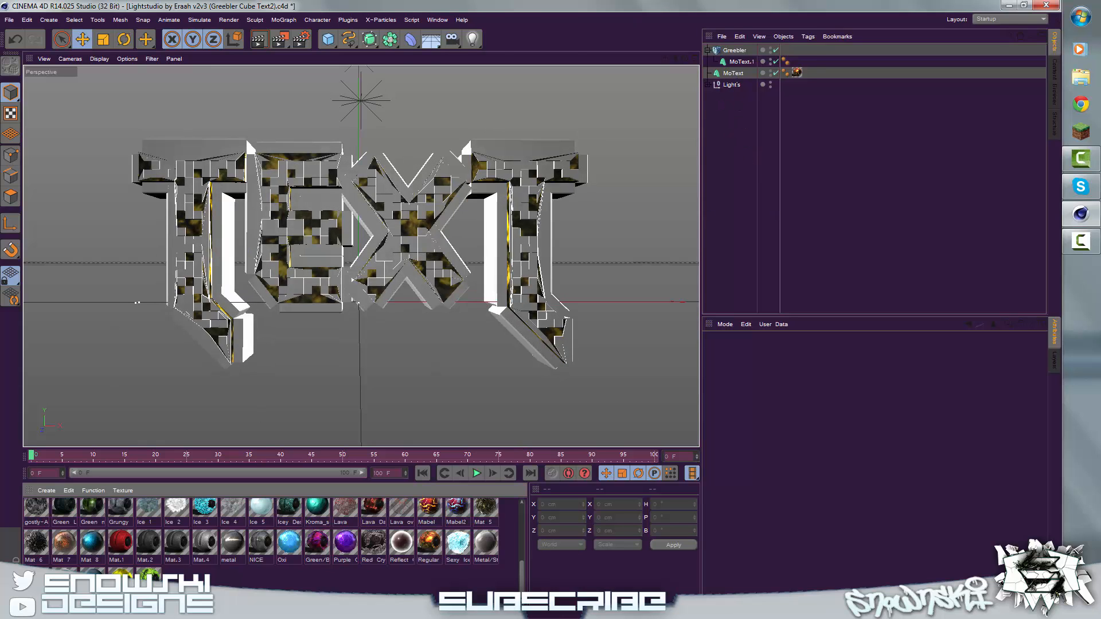
left_click(176, 543)
left_click(199, 577)
scroll(274, 545, "down", 5)
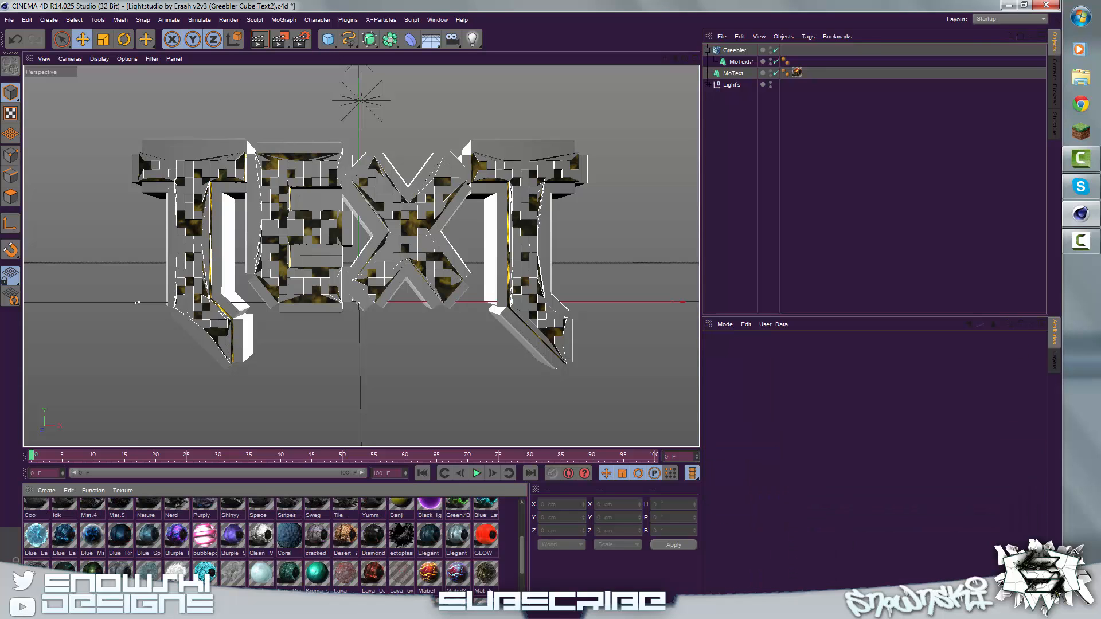
left_click(381, 567)
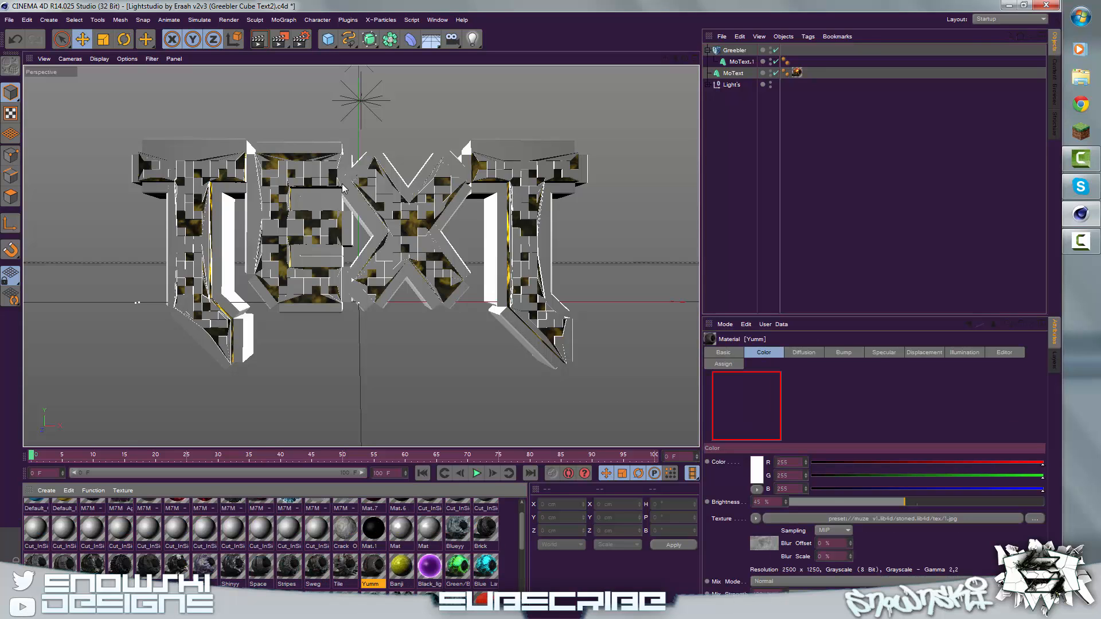
left_click_drag(375, 567, 741, 52)
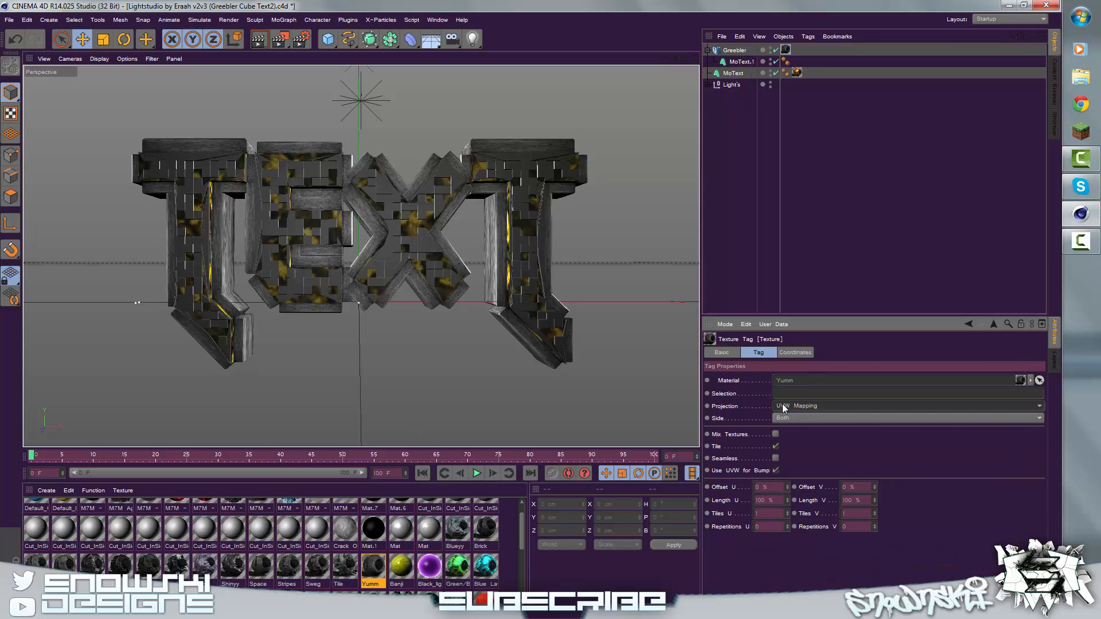
left_click(782, 406)
left_click(787, 458)
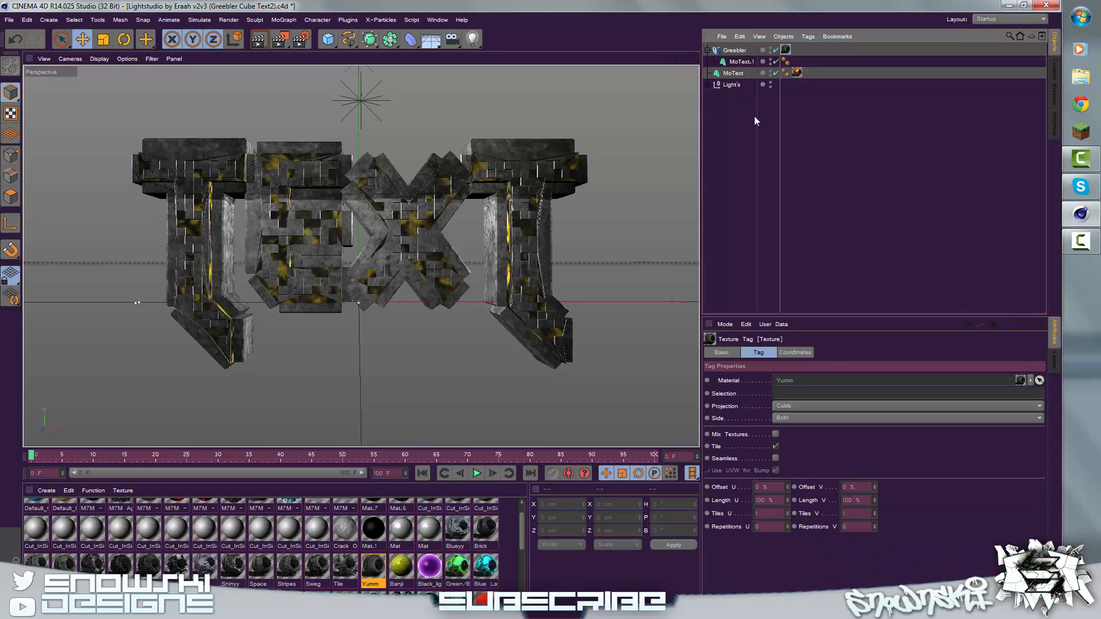
Step: Adjust the regular grid width on the caps of the MoText inside the Greebler, trying values down to 4 cm
left_click(734, 49)
left_click(739, 61)
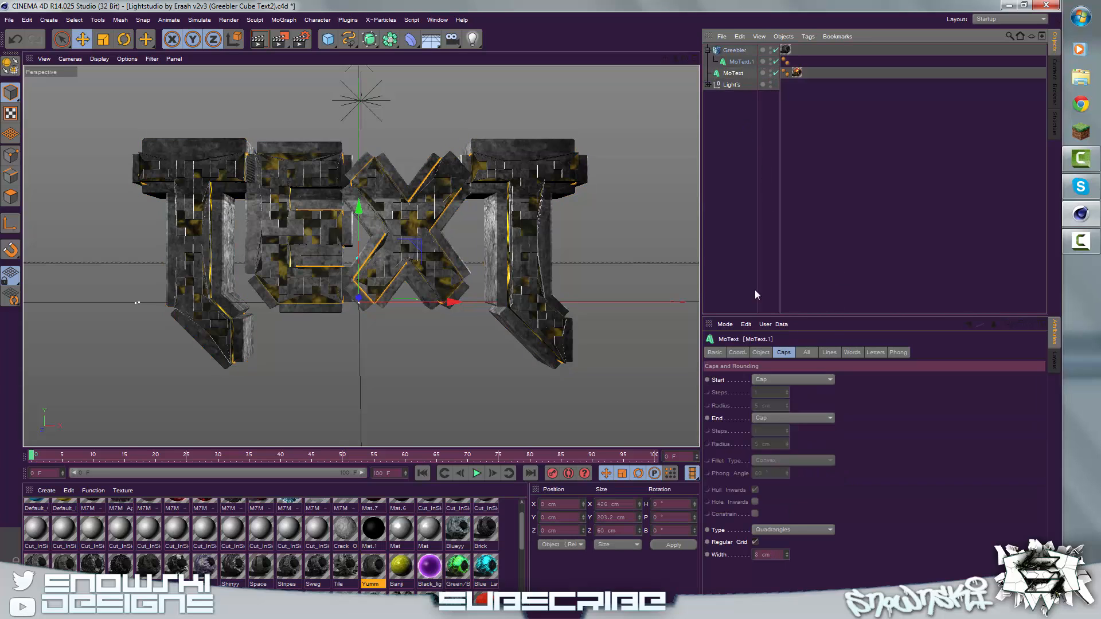
left_click(769, 554)
scroll(769, 555, "down", 2)
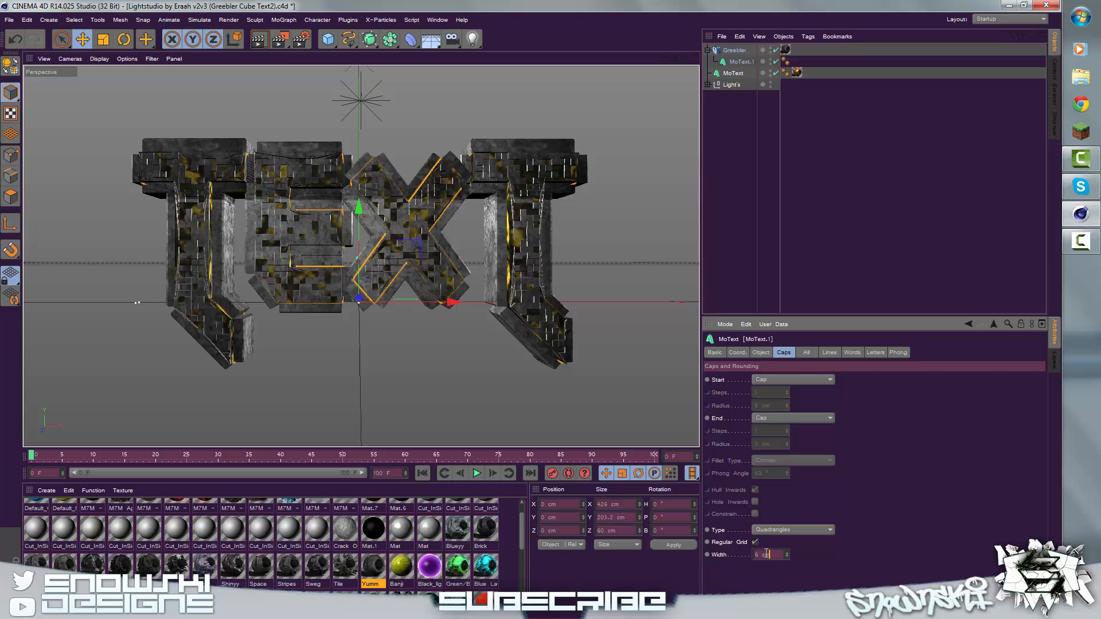
scroll(766, 553, "up", 1)
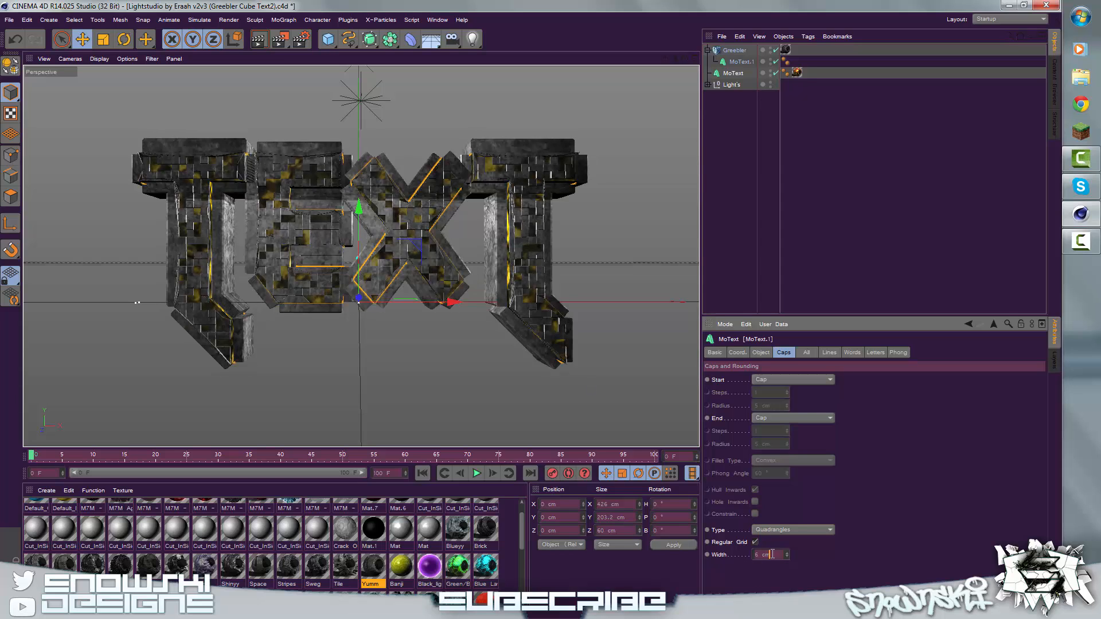
scroll(771, 554, "down", 2)
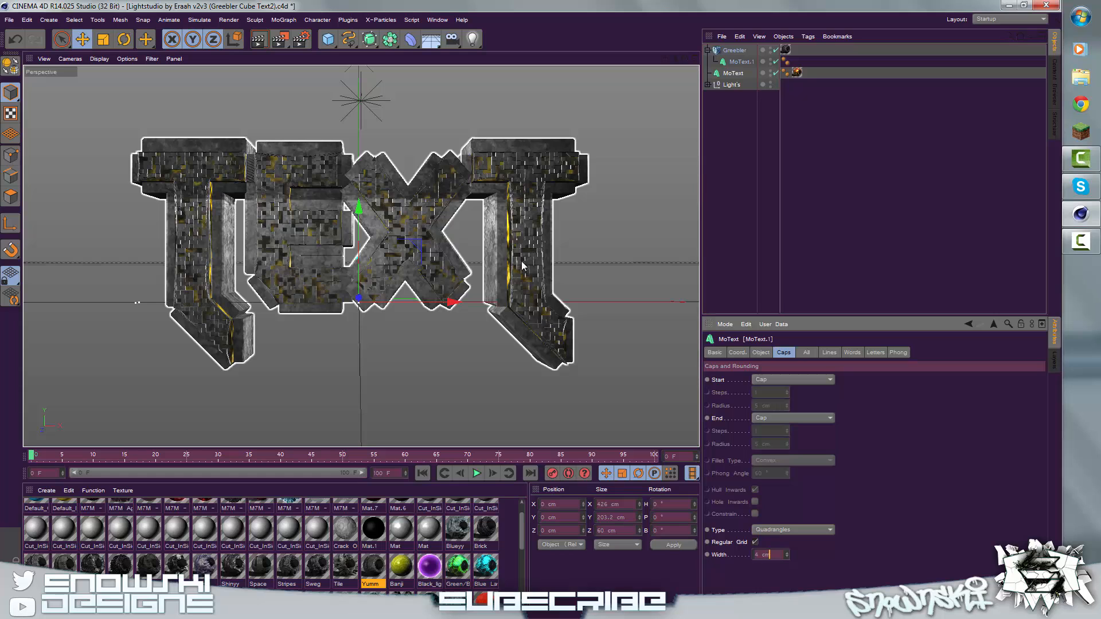
scroll(769, 554, "up", 3)
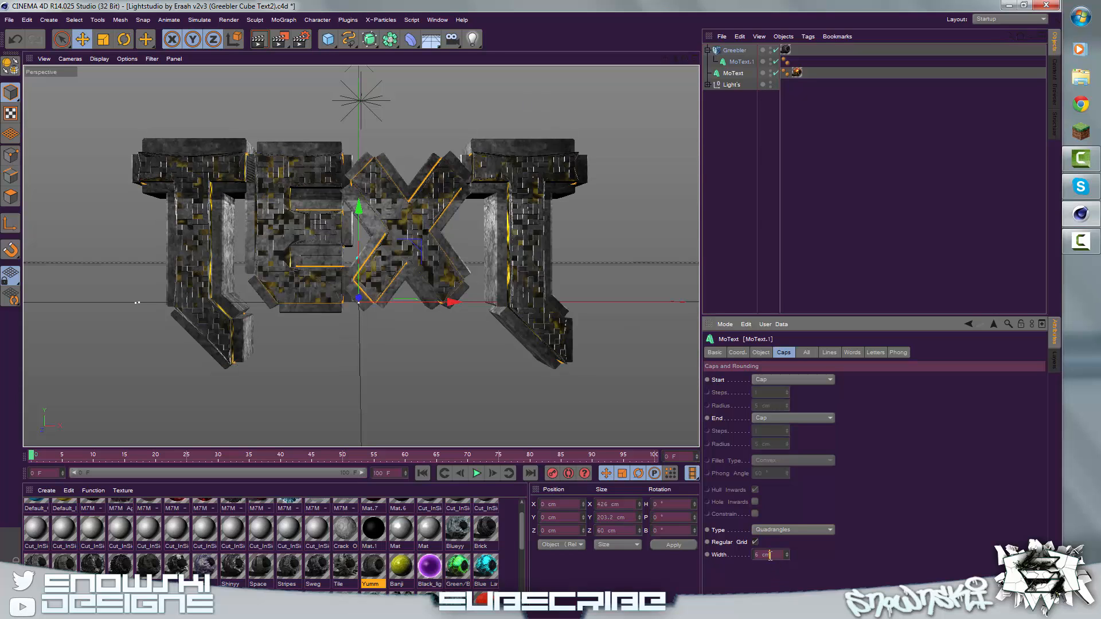
scroll(769, 555, "down", 1)
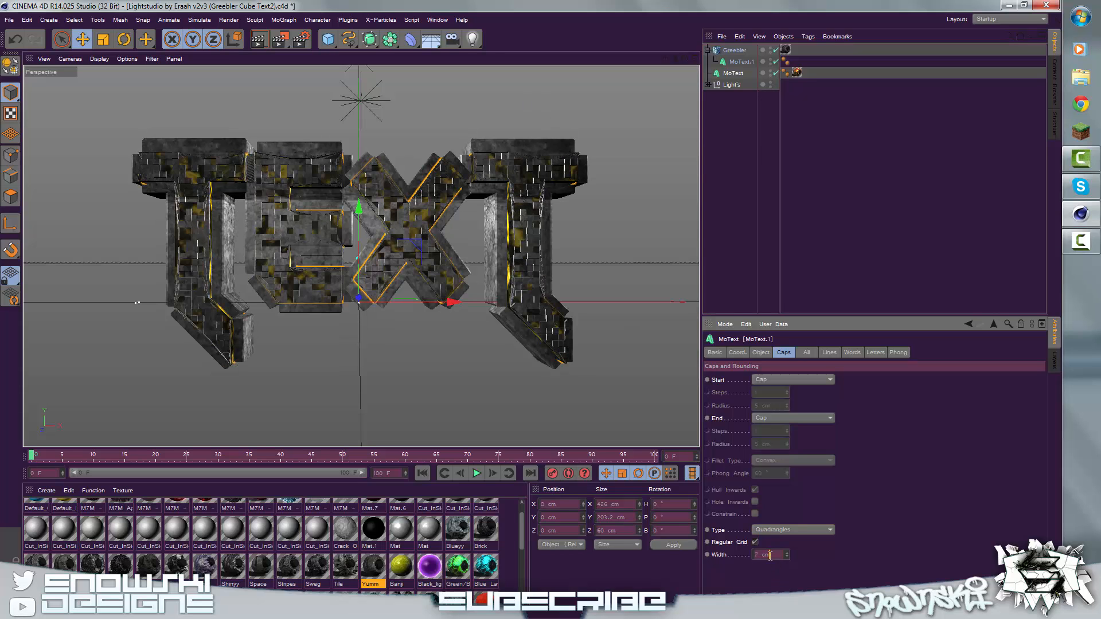
scroll(769, 555, "up", 3)
Step: Deselect everything and render the active view to preview the textured greebled text
left_click(716, 161)
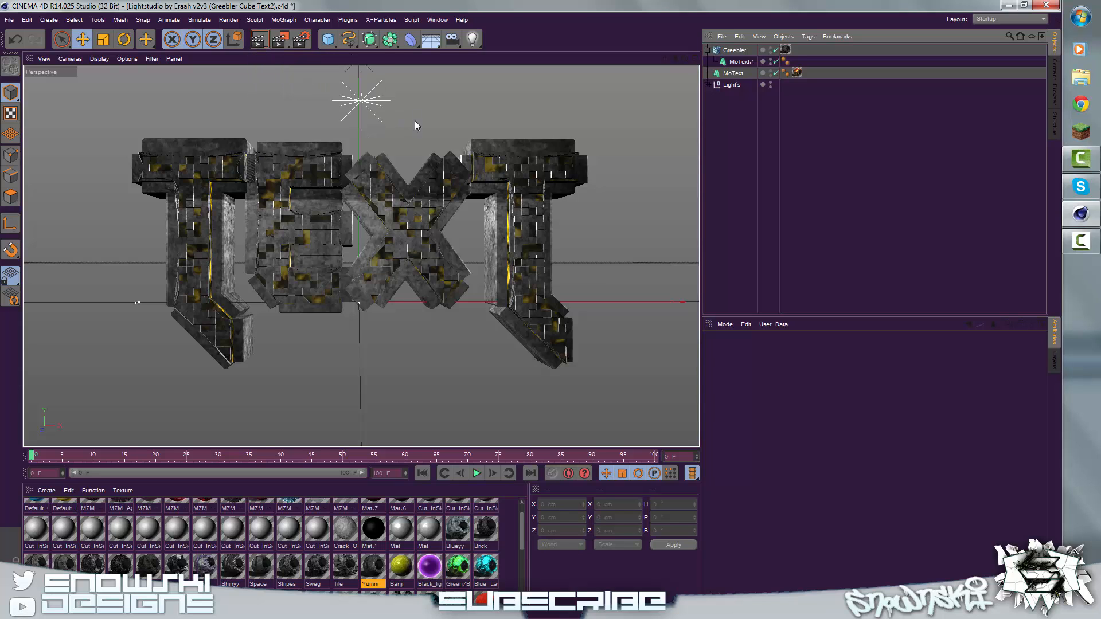
left_click(267, 45)
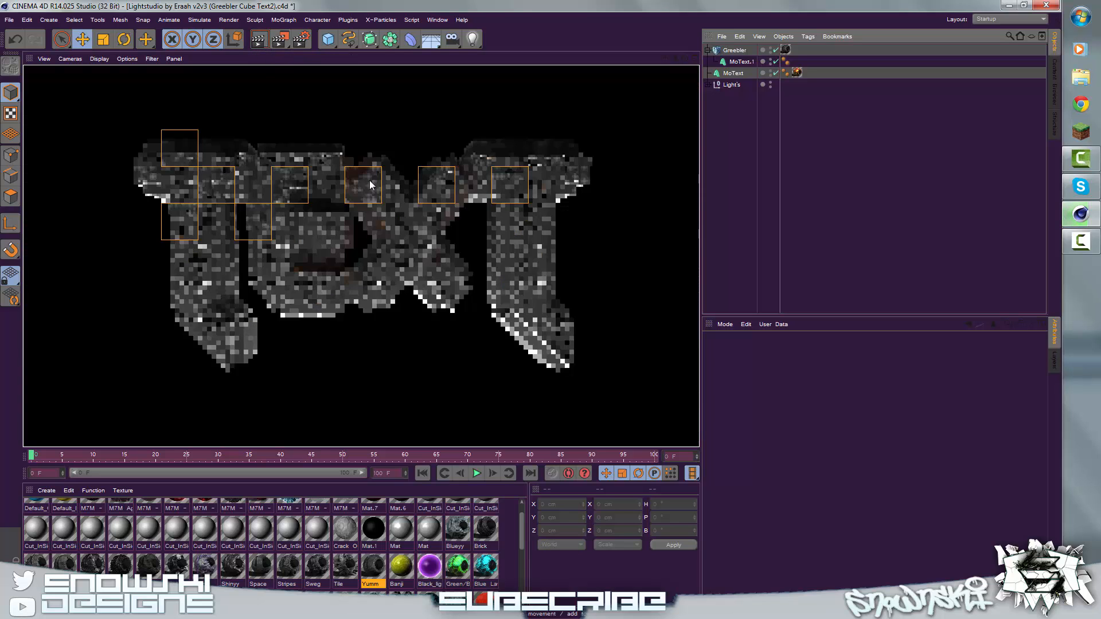